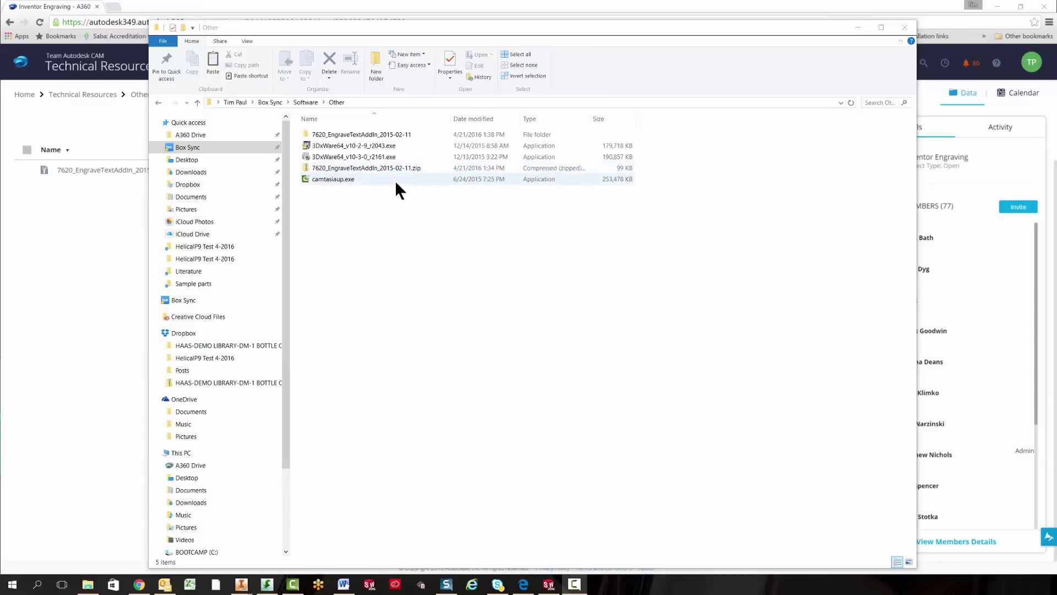
Open 7620_EngraveTextAddIn_2015-02-11\EngraveTextAddIn and select all four add-in files
double_click(360, 134)
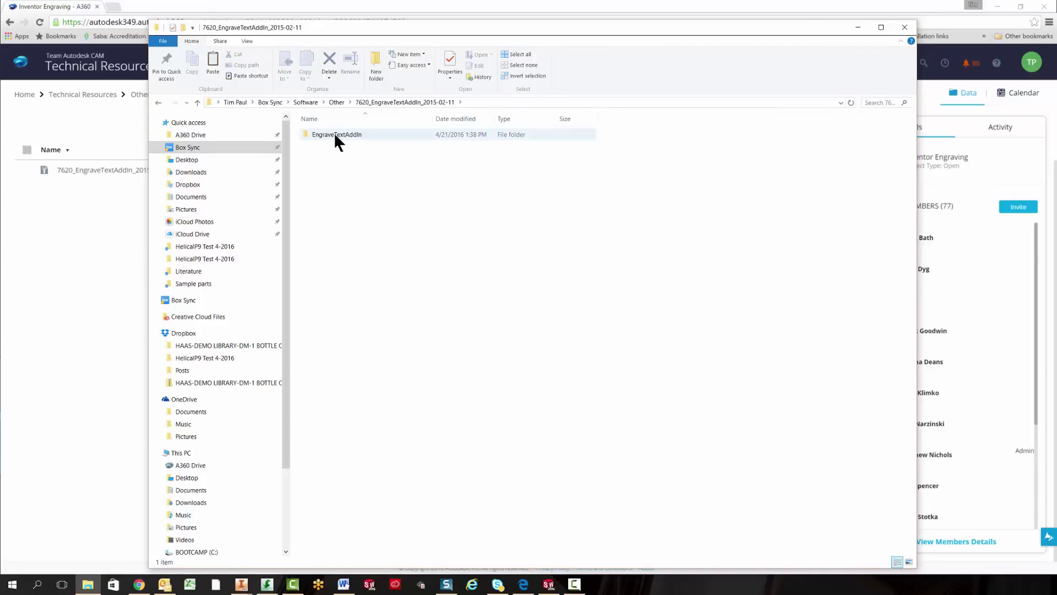
double_click(334, 134)
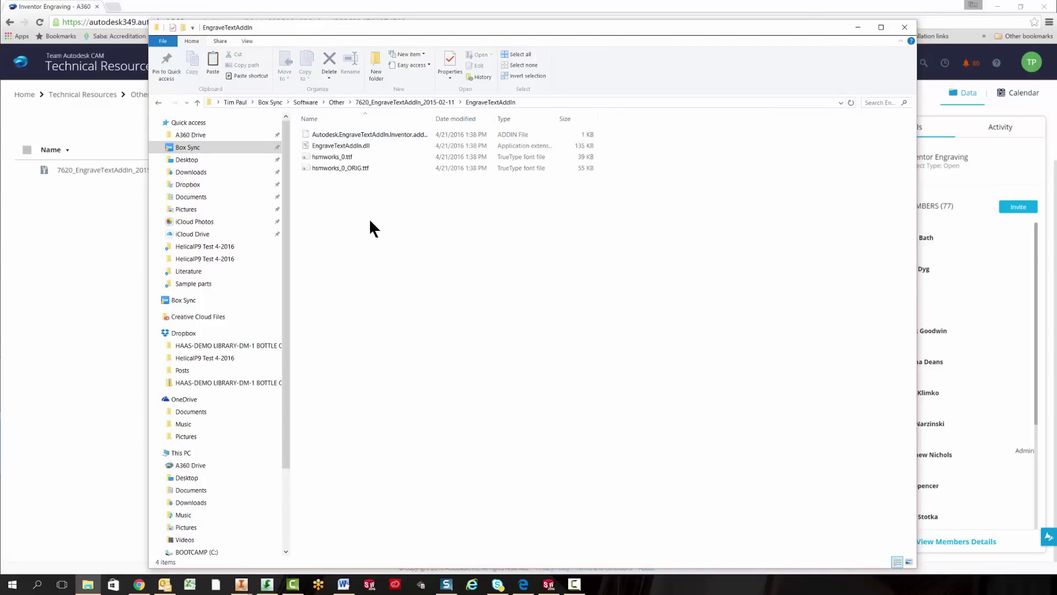
drag(370, 221, 334, 137)
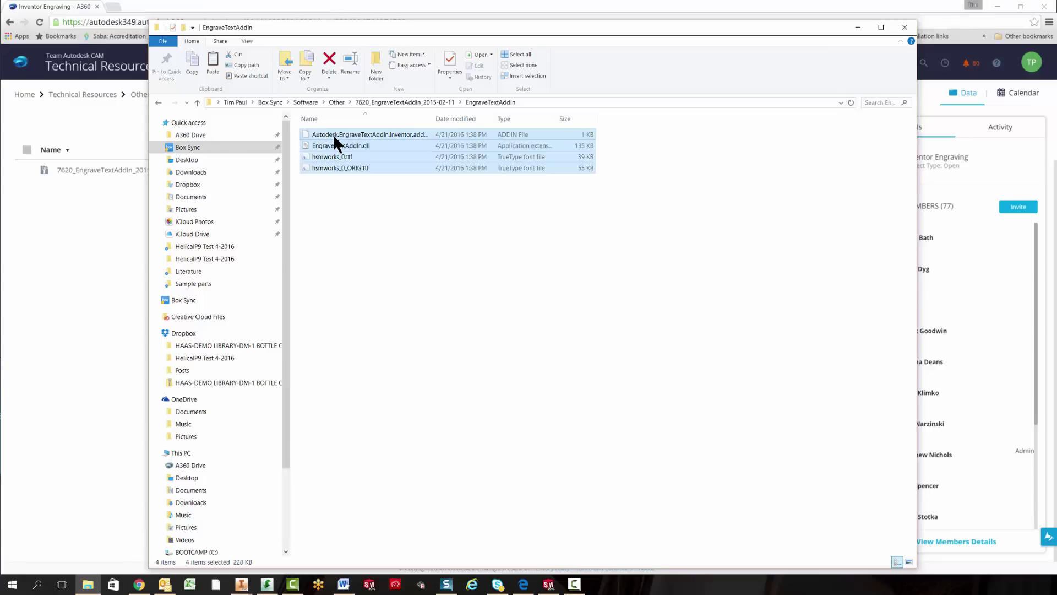
right_click(330, 141)
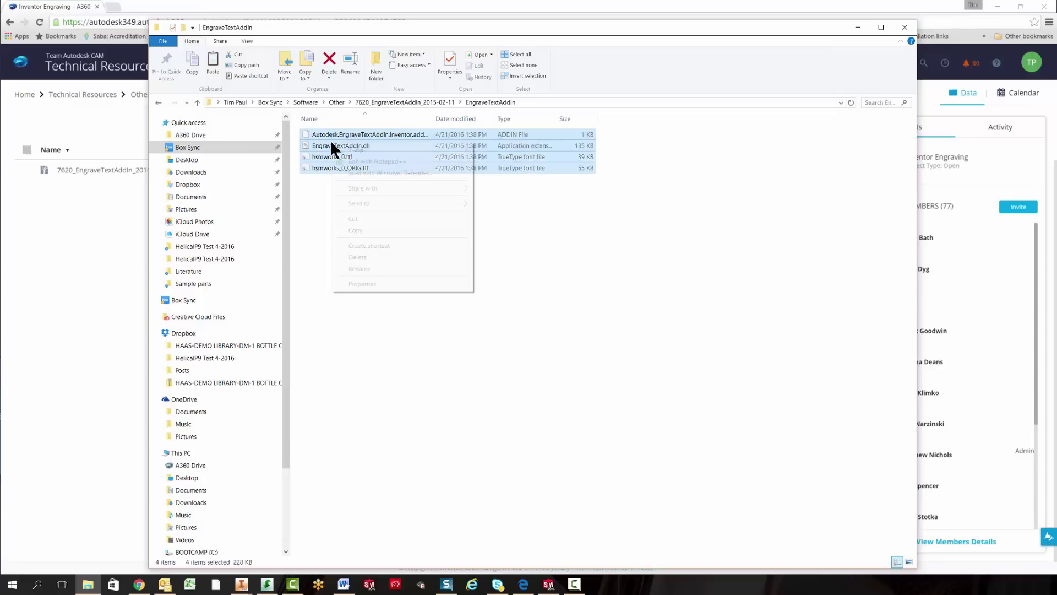
Copy the four add-in files and browse to the user's home folder on the C: drive
click(375, 227)
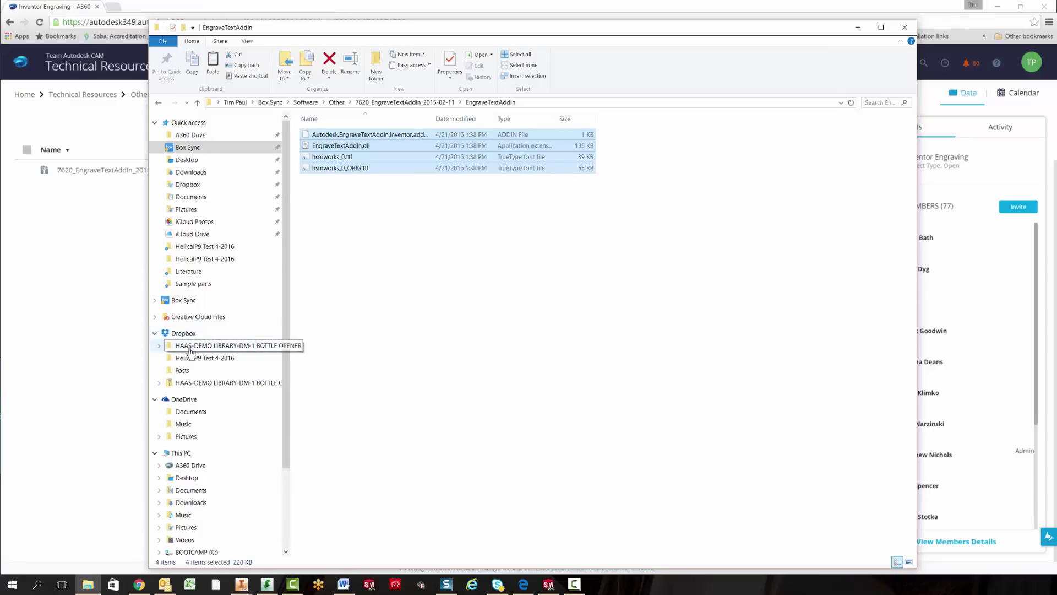
scroll(187, 349, down, 1)
scroll(187, 349, down, 2)
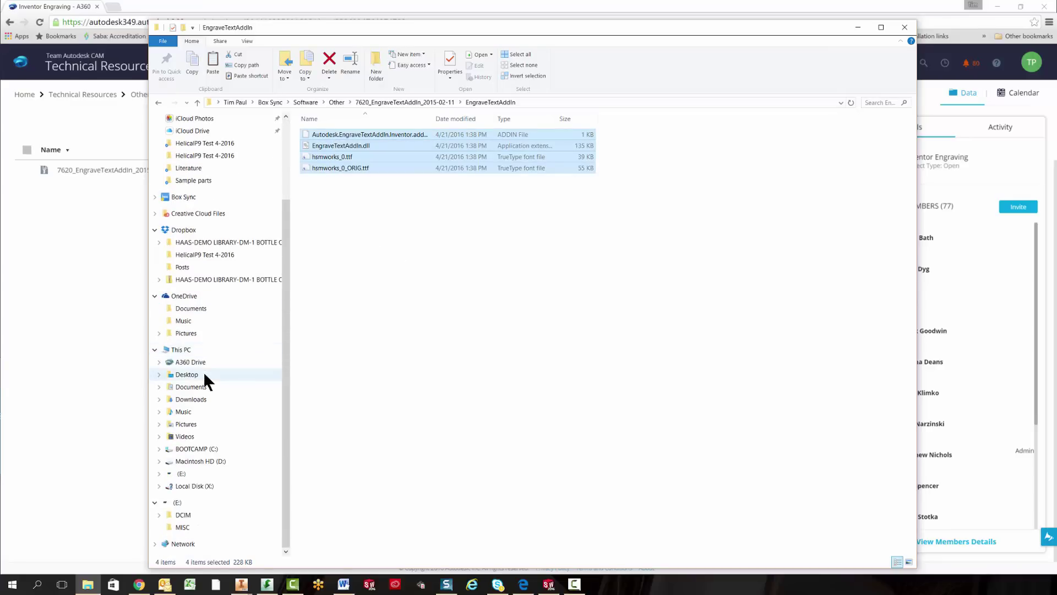
click(202, 451)
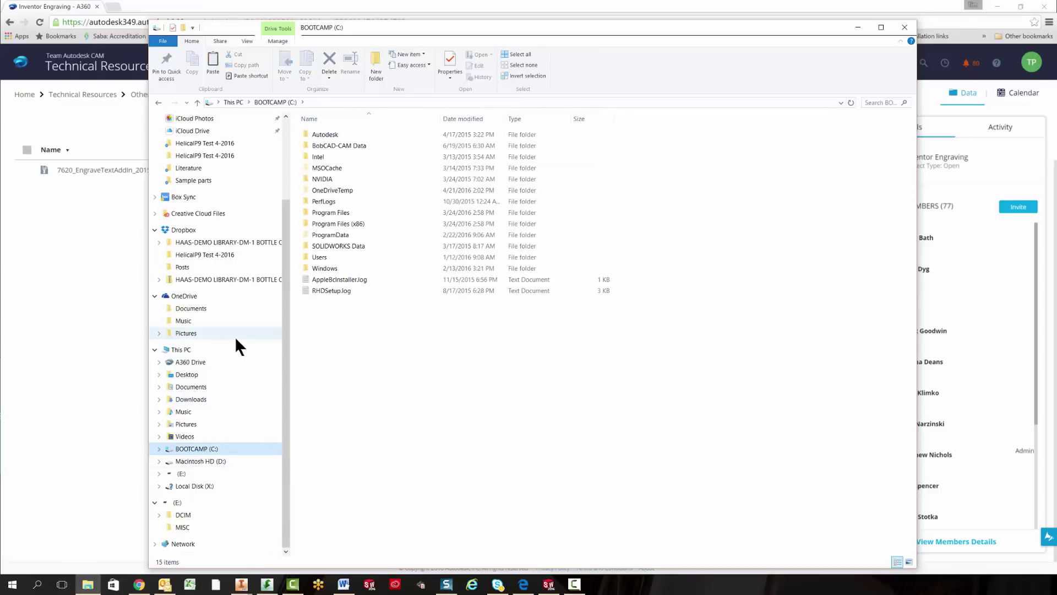
double_click(350, 256)
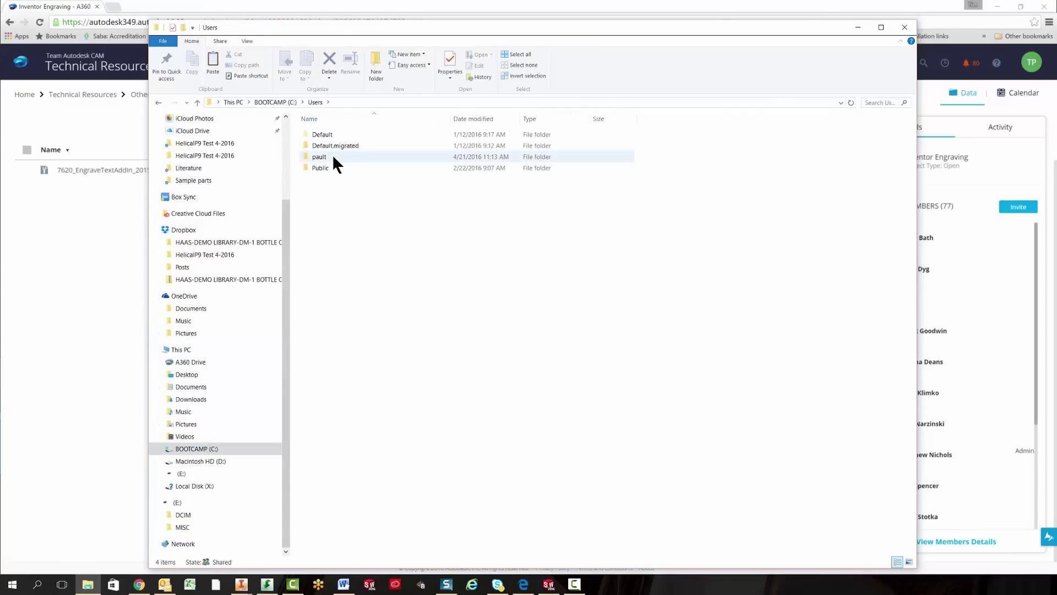
double_click(333, 157)
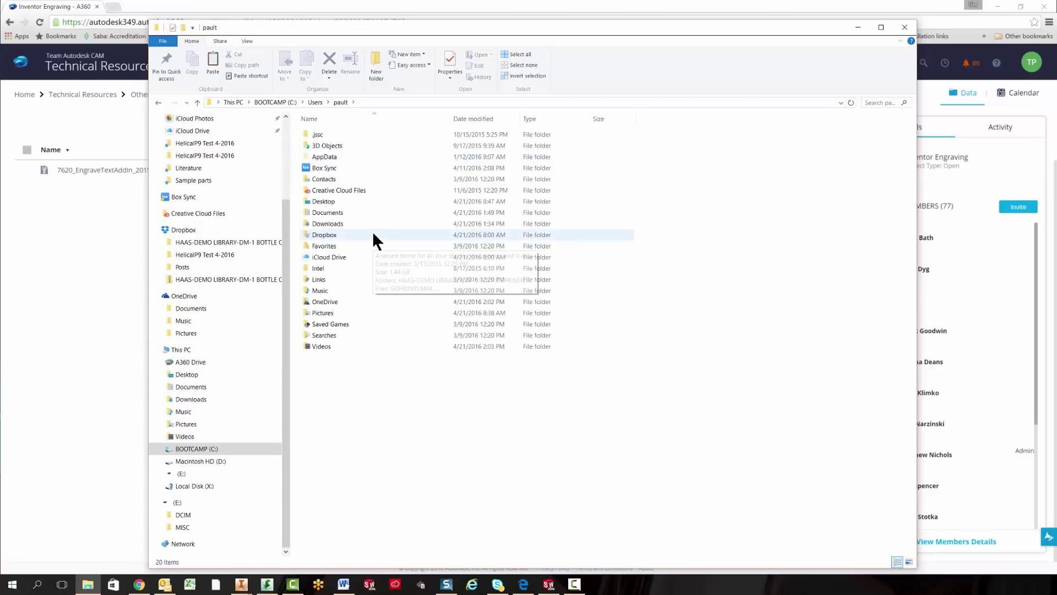
Paste the files into AppData\Roaming\Autodesk\Inventor 2016\Addins
double_click(351, 157)
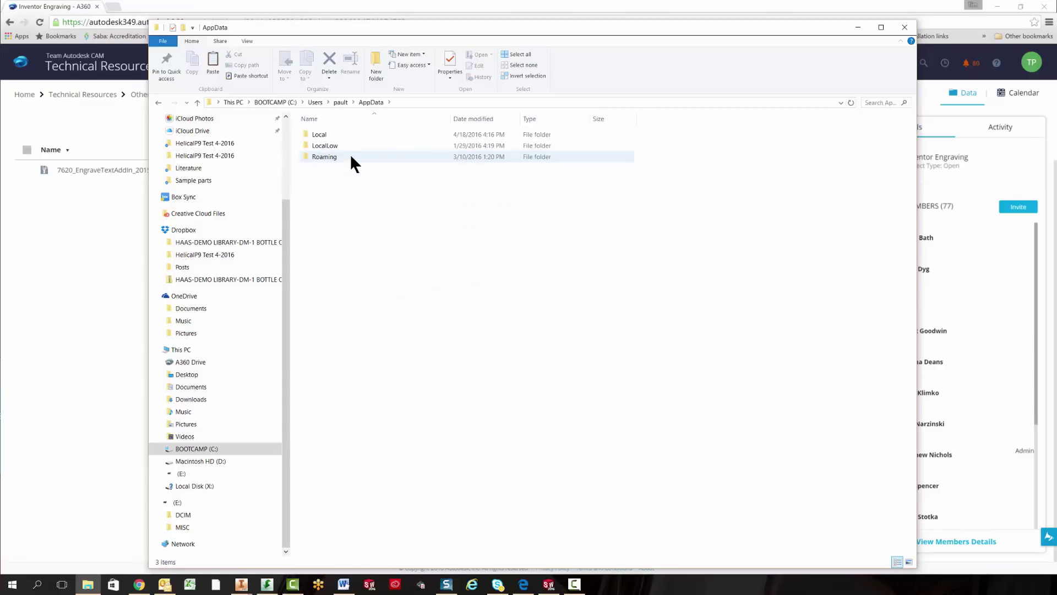
double_click(351, 156)
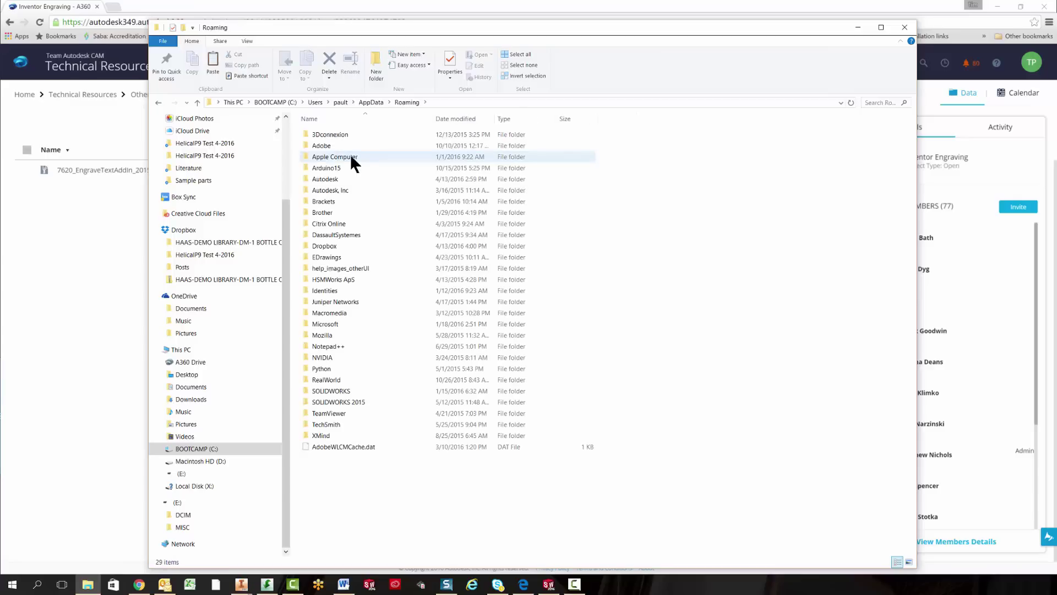
double_click(345, 177)
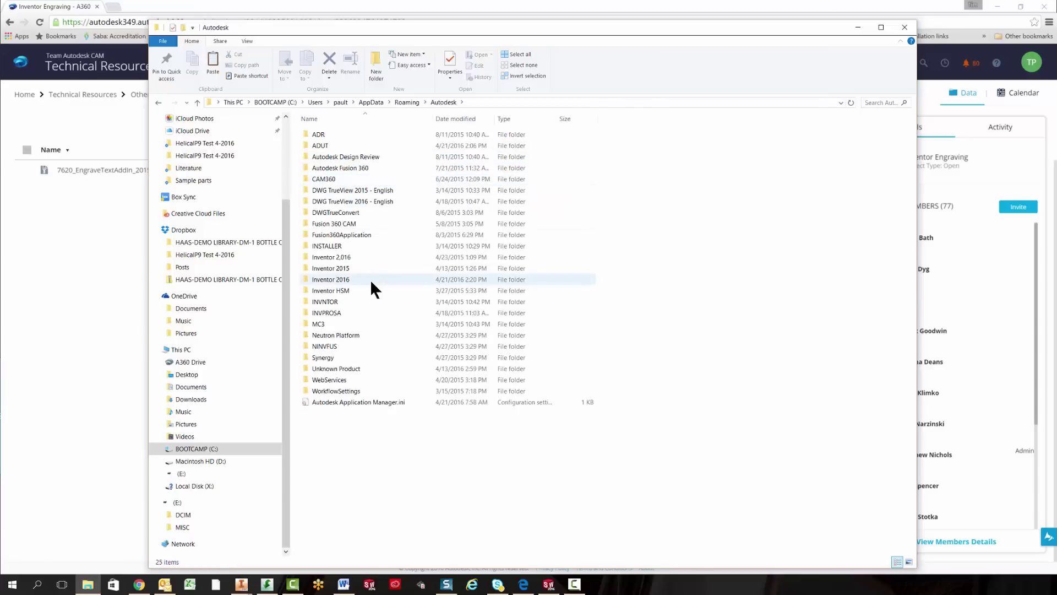
mouse_move(370, 279)
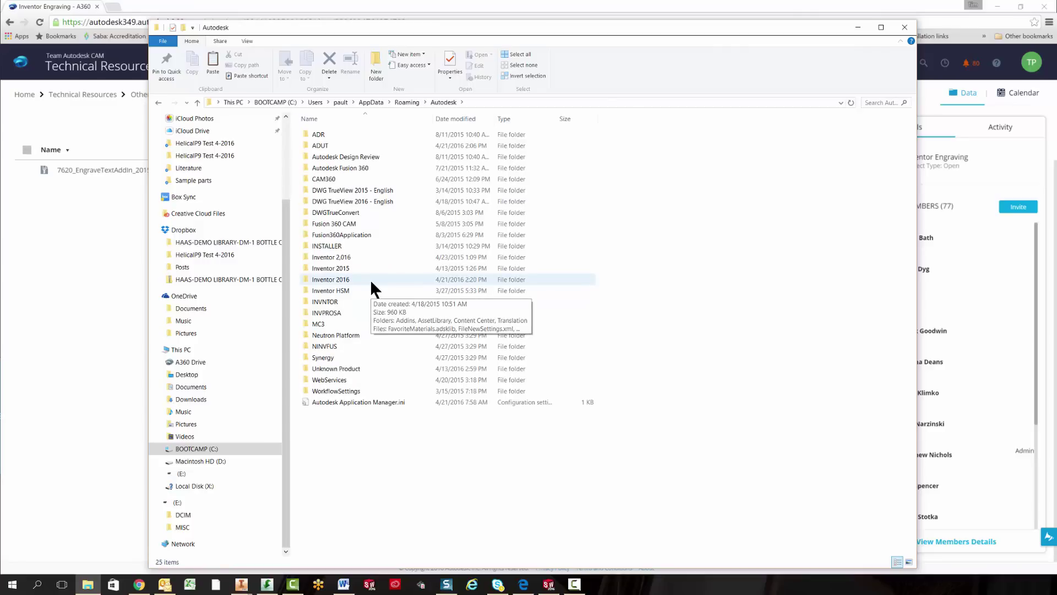
double_click(370, 279)
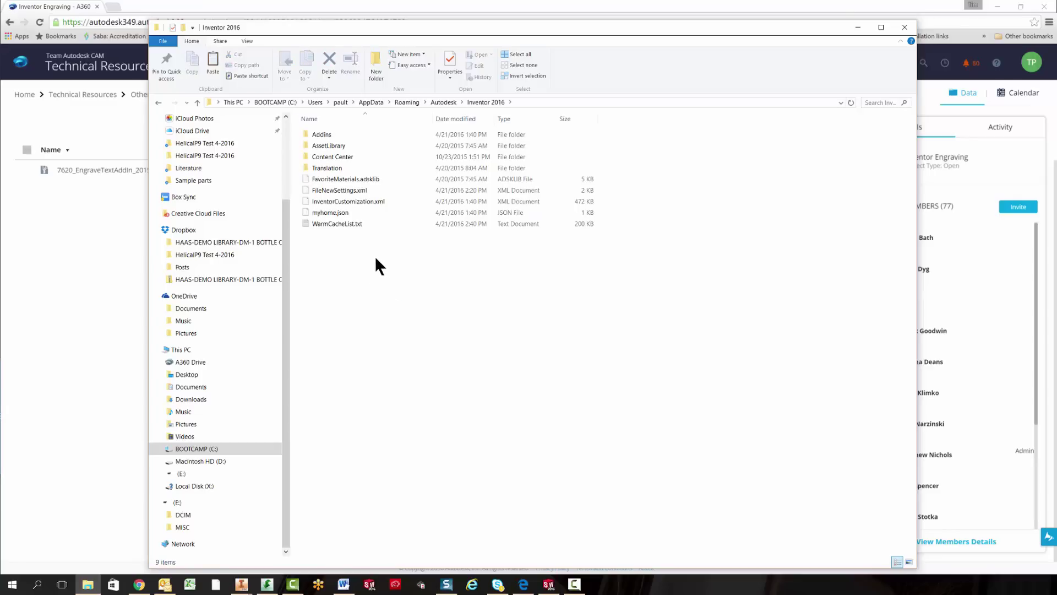
double_click(345, 133)
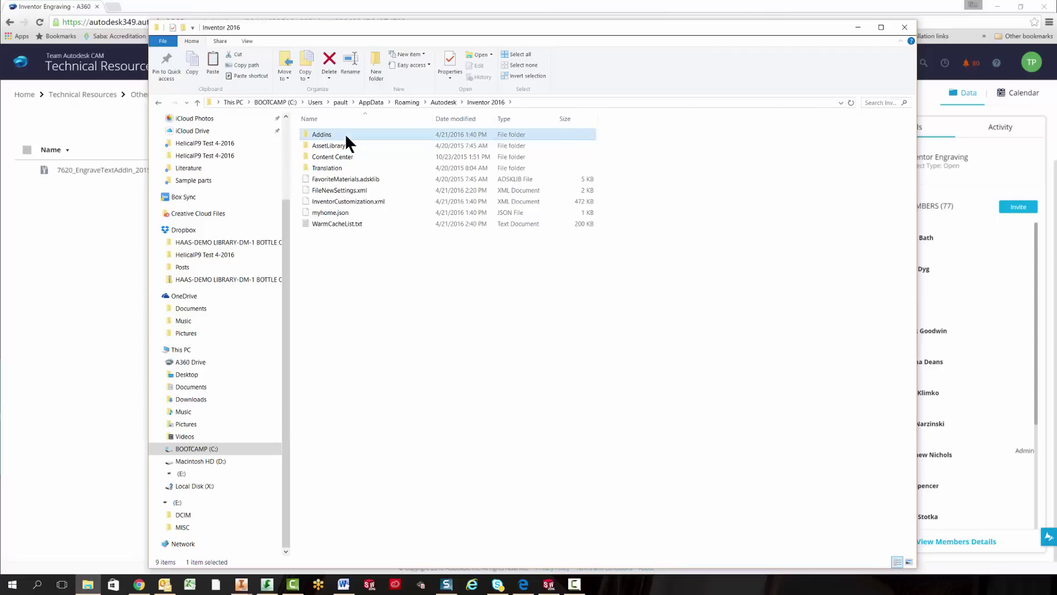
right_click(369, 302)
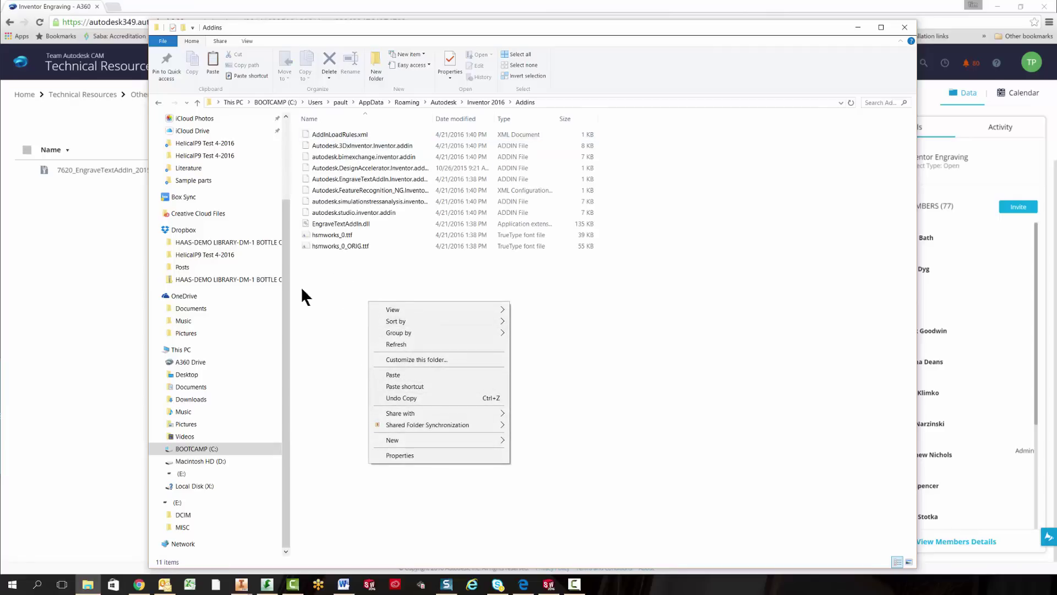
Close Explorer, minimize Chrome, and switch Inventor's browser from Model to CAM to show Setup1
click(905, 27)
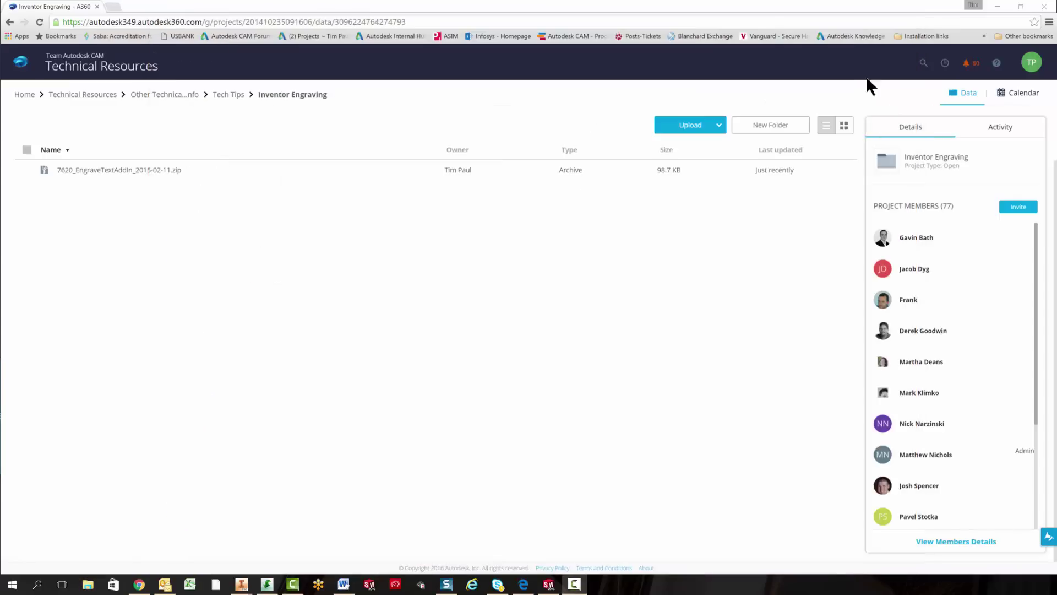
click(994, 7)
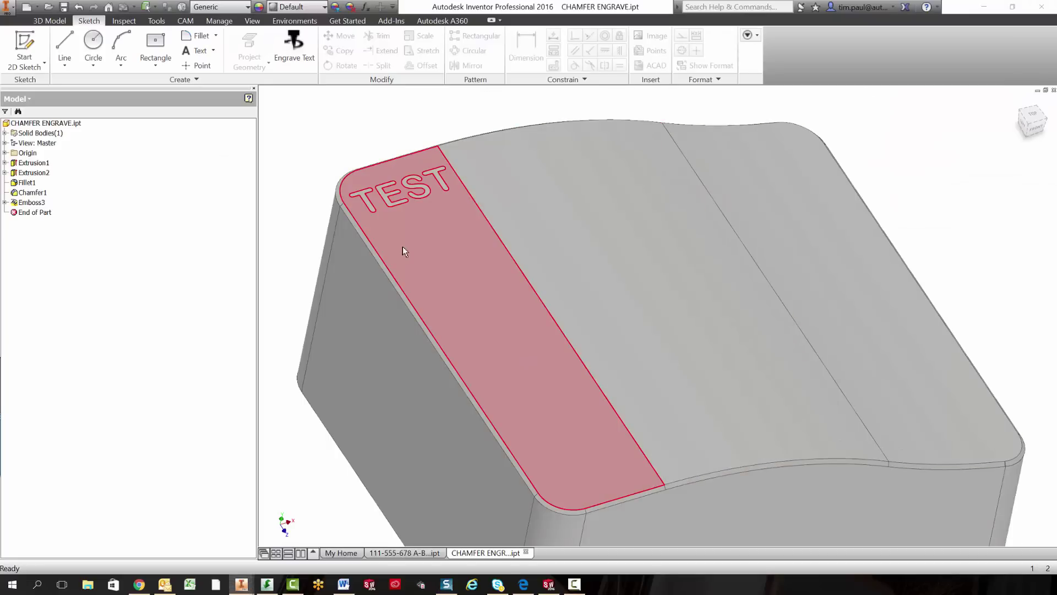
scroll(401, 253, down, 3)
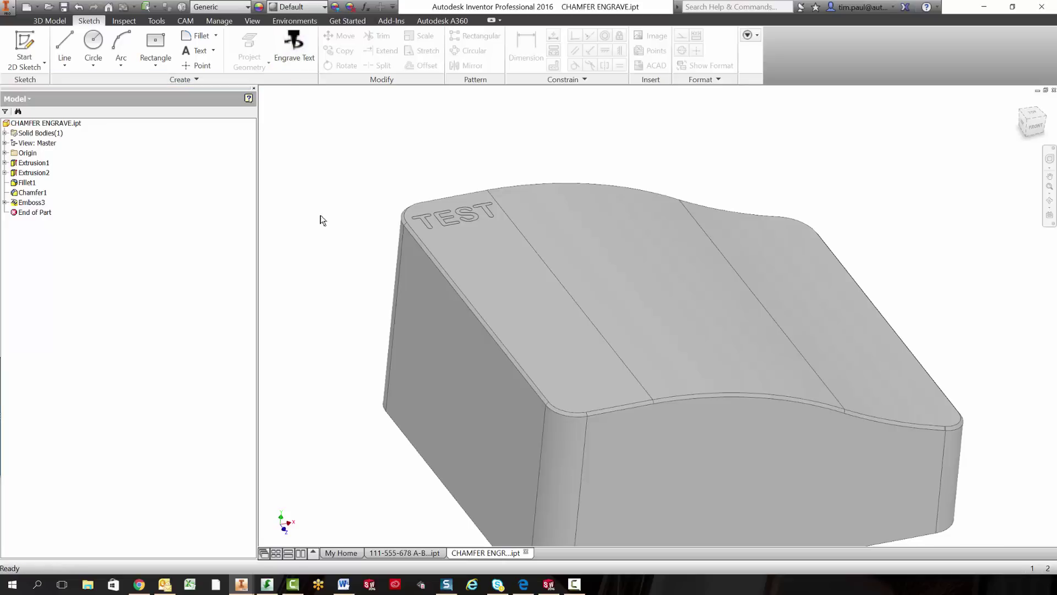
scroll(323, 221, up, 3)
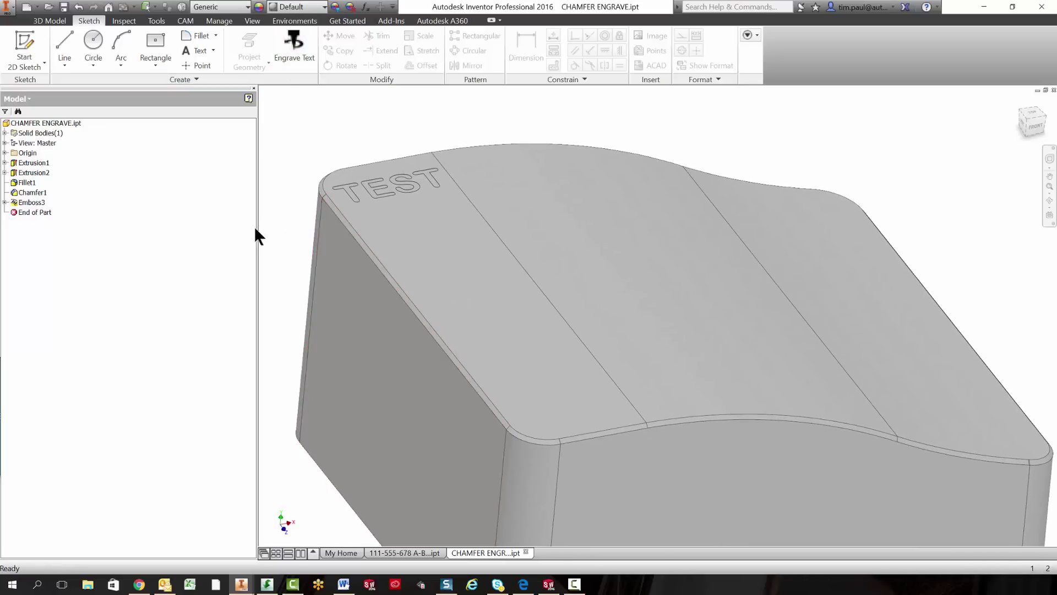
click(22, 100)
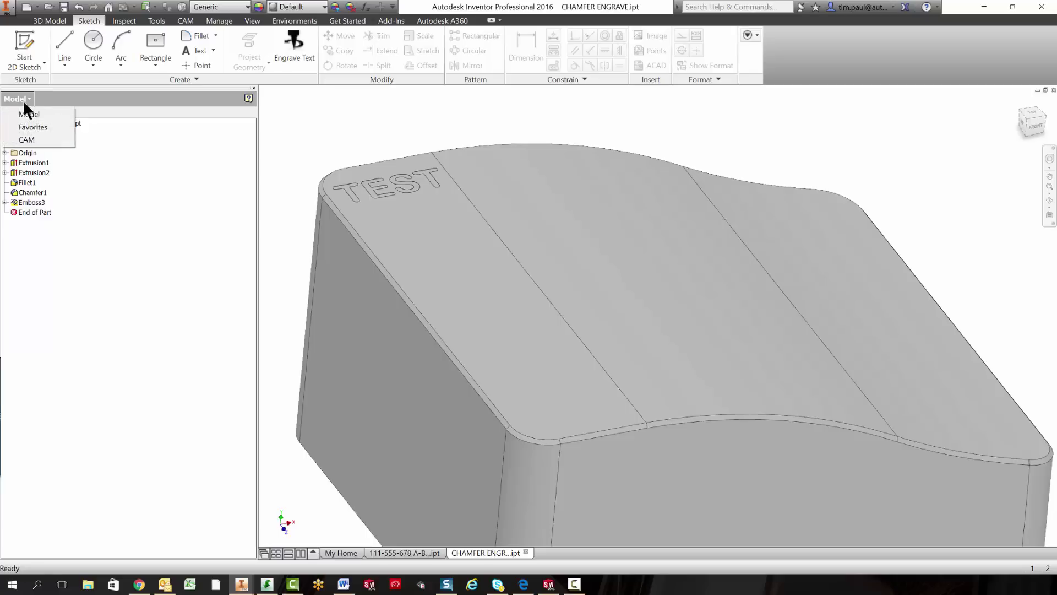
click(26, 139)
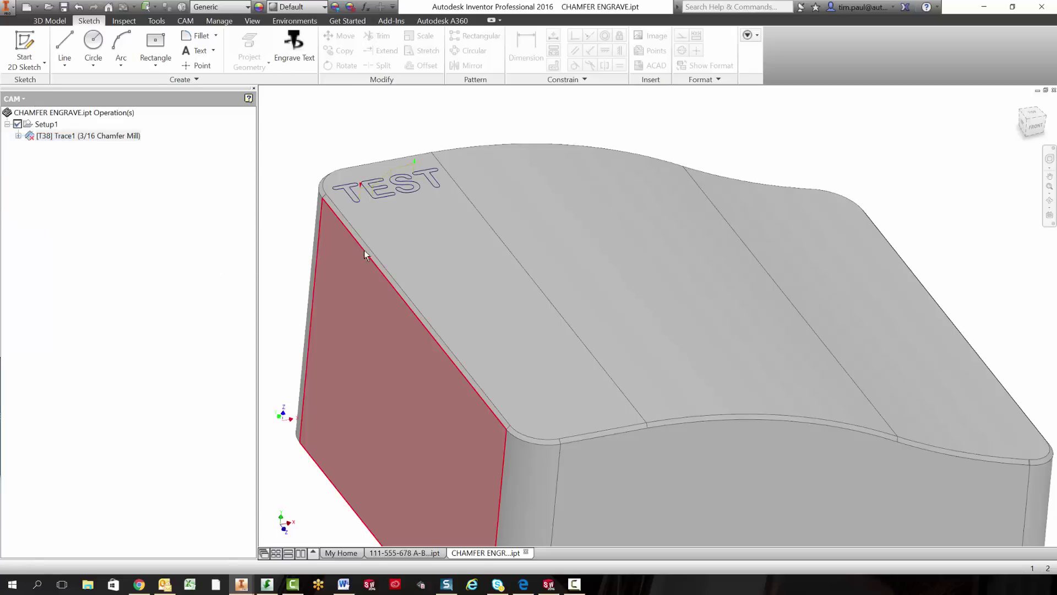
Create a new sketch on the top face holding the debossed TEST
right_click(419, 247)
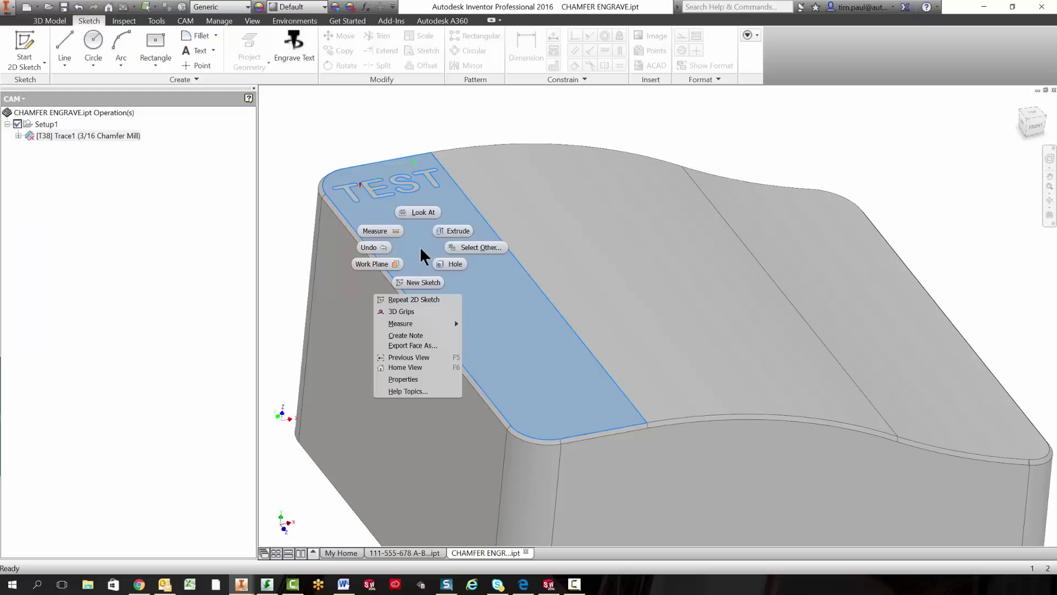
click(415, 282)
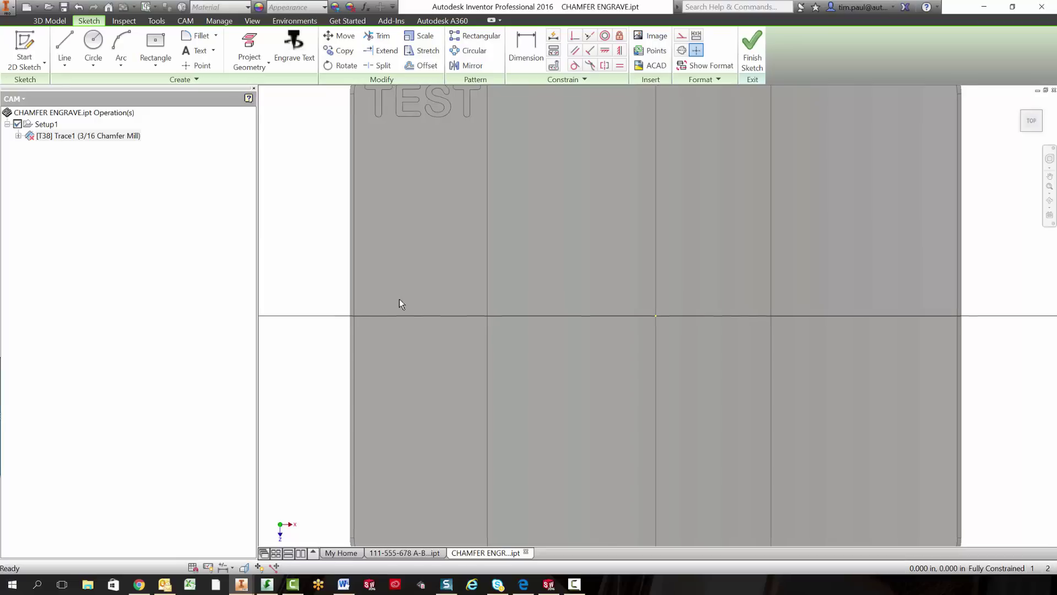
Create single-line engrave text 'TEST' and move it up-left just below the debossed TEST
click(290, 47)
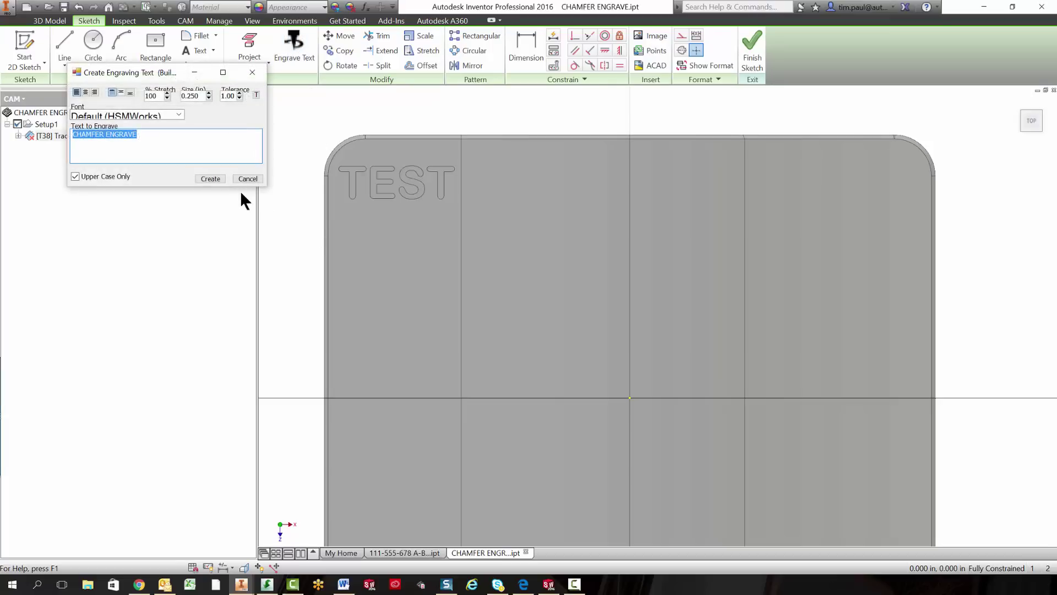
click(147, 133)
key(ctrl+a)
text(TEST)
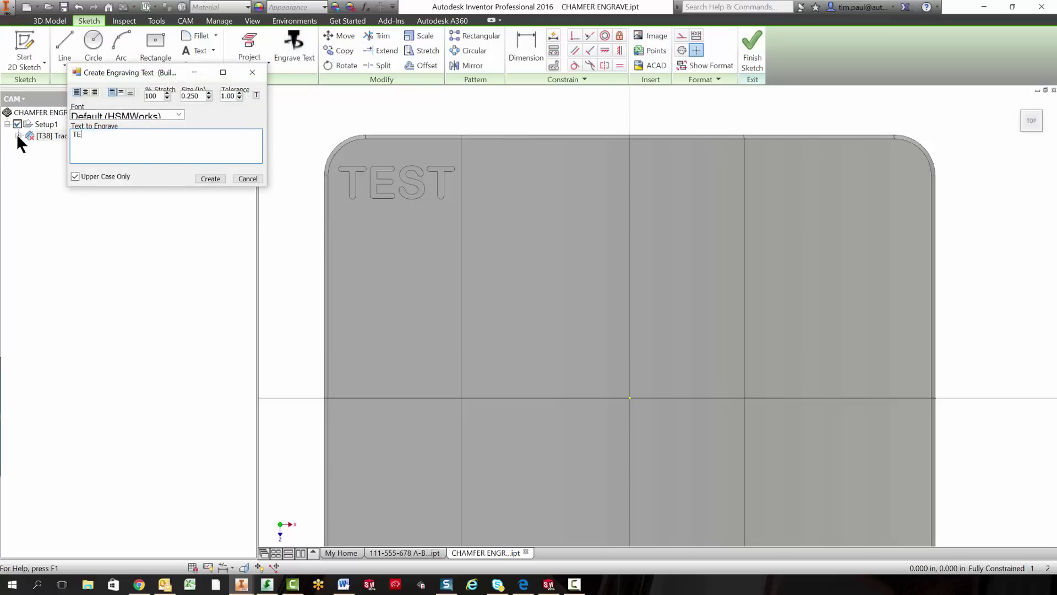
click(210, 177)
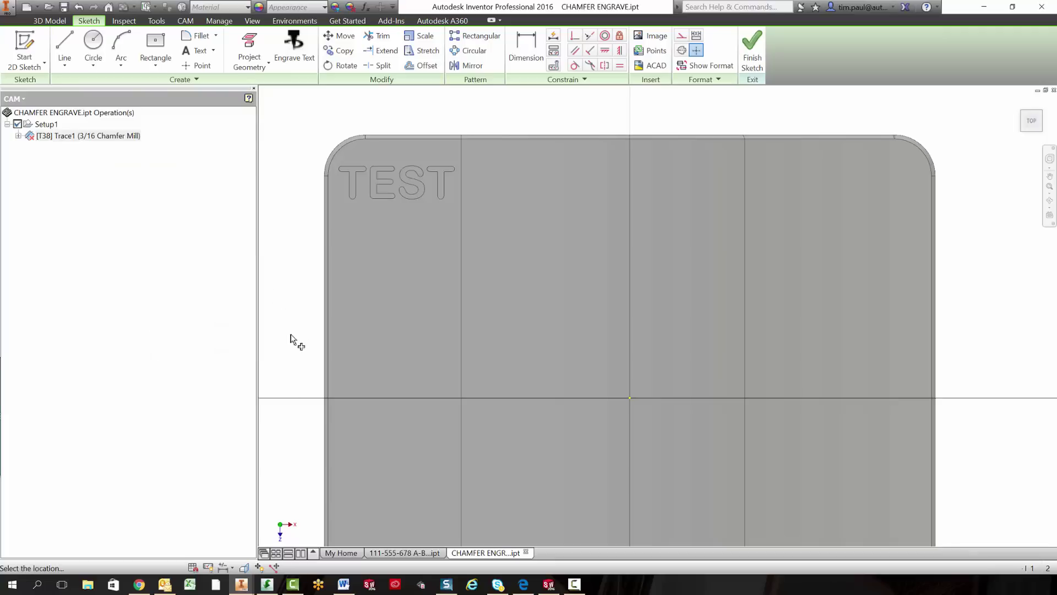
click(368, 286)
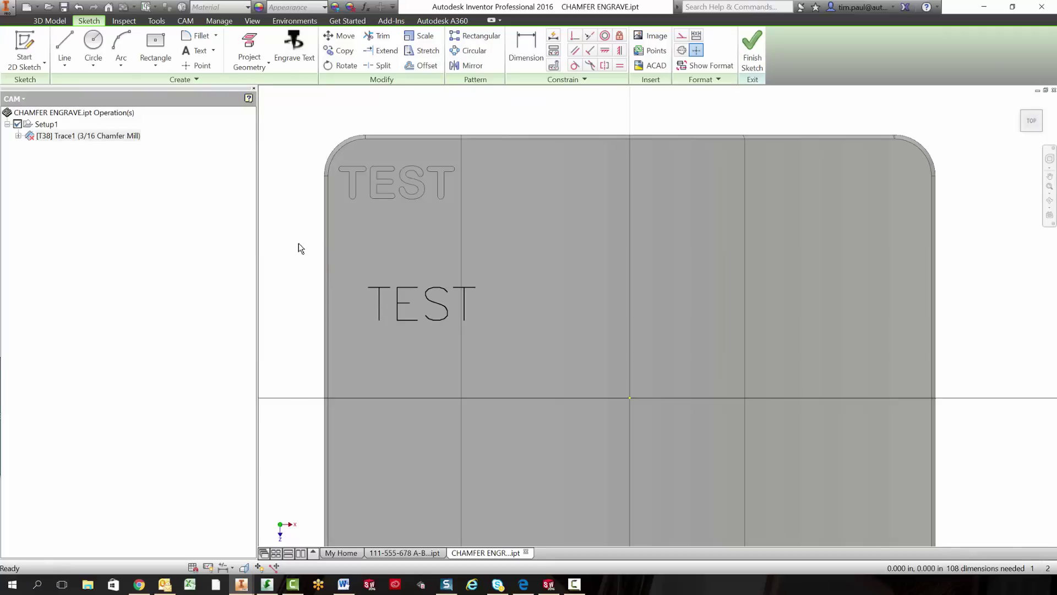
mouse_move(298, 243)
mouse_down()
mouse_move(528, 346)
mouse_move(547, 389)
mouse_up()
mouse_move(378, 300)
mouse_down()
mouse_move(350, 279)
mouse_move(398, 305)
mouse_move(355, 244)
mouse_move(345, 246)
mouse_up()
Scale the TEST text from its top-left base point to match the debossed lettering, then finish the sketch
drag(477, 293, 309, 218)
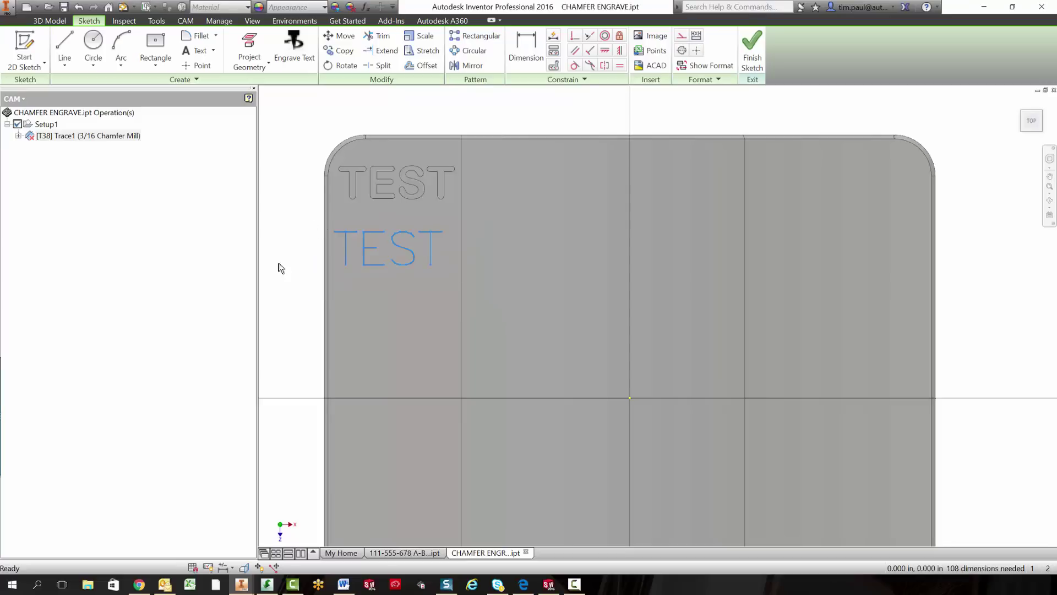
click(443, 300)
drag(479, 295, 319, 222)
click(419, 35)
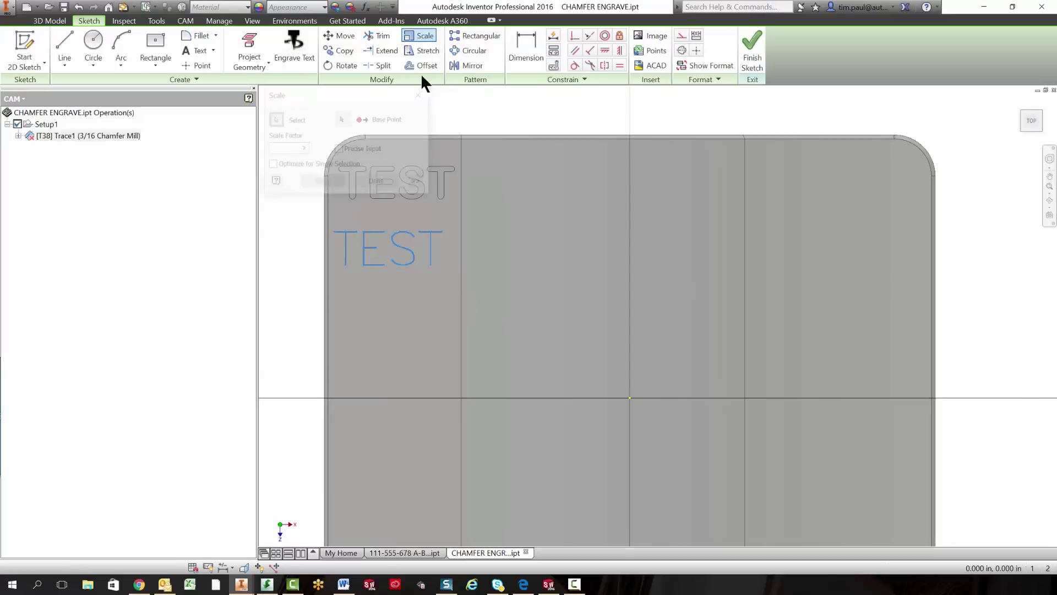
click(341, 120)
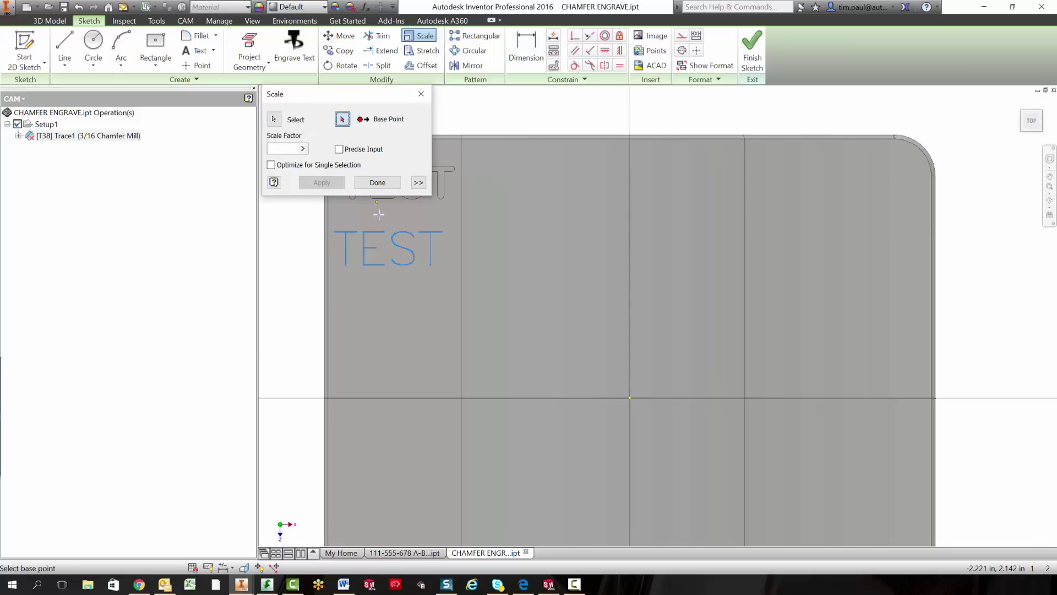
click(334, 231)
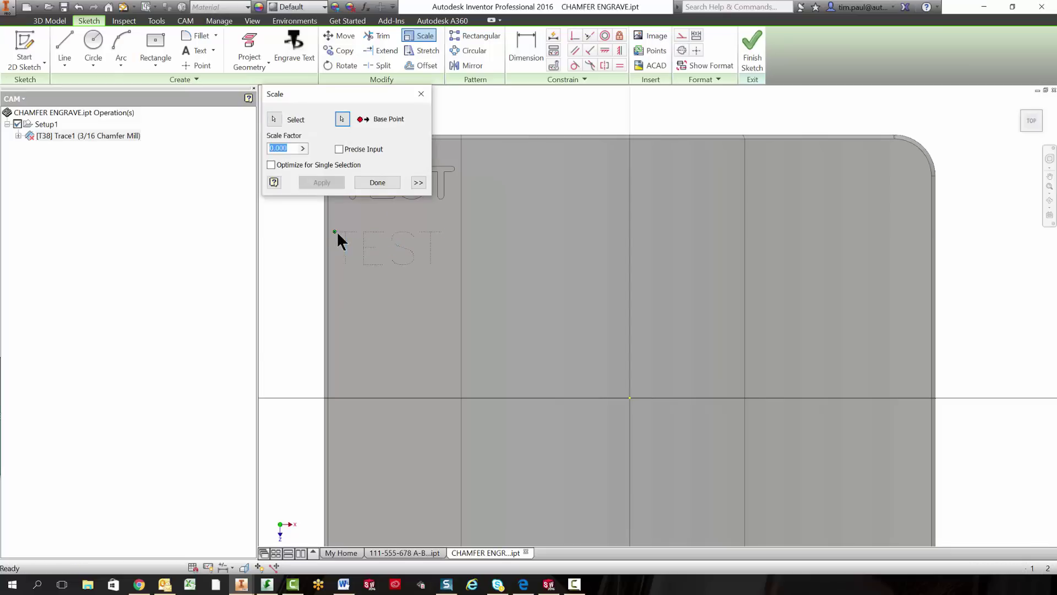
click(374, 269)
click(374, 269)
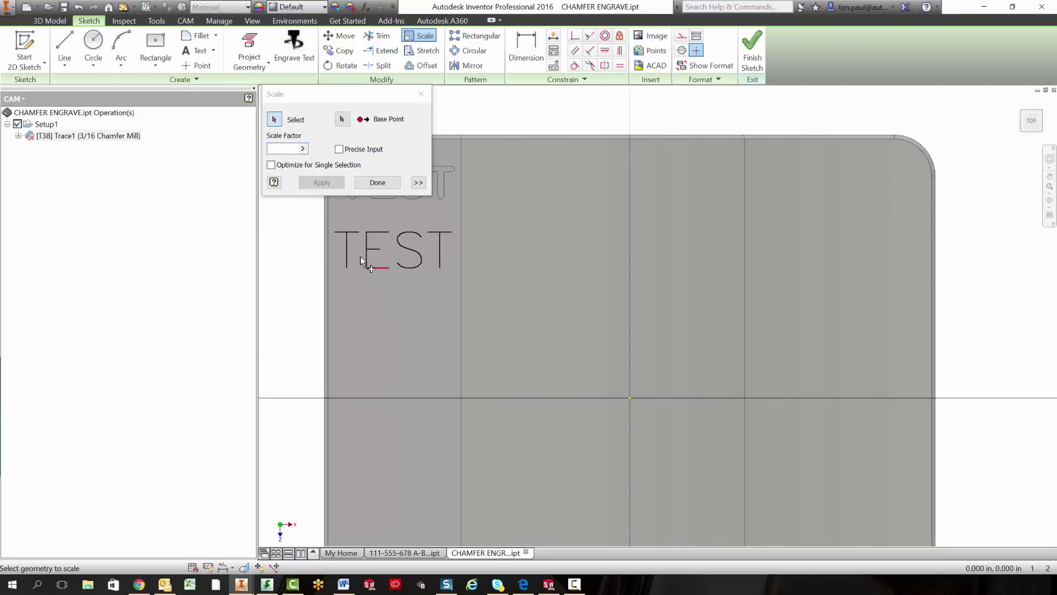
click(378, 183)
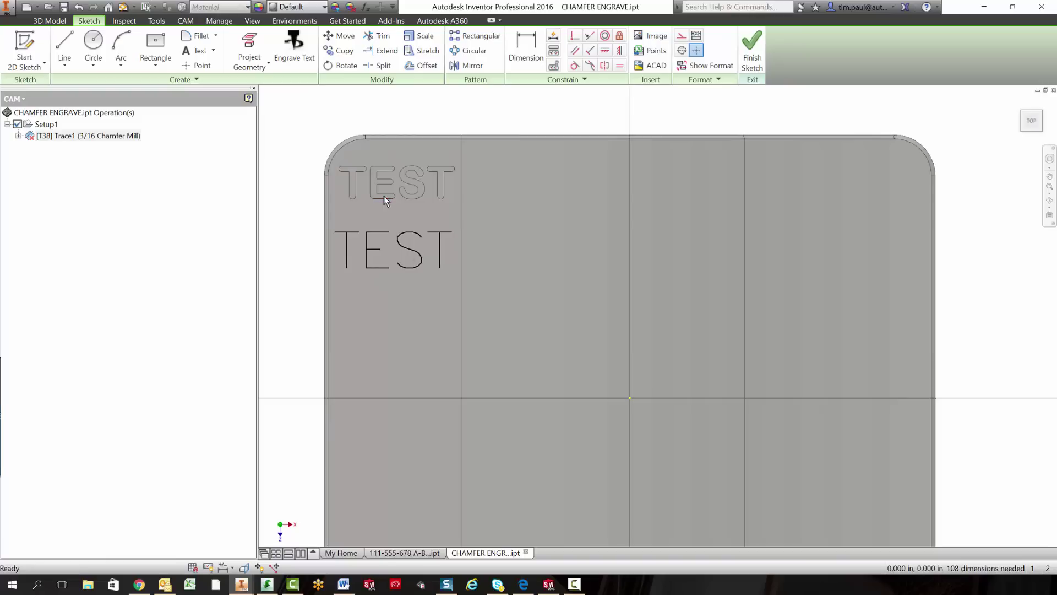
click(751, 37)
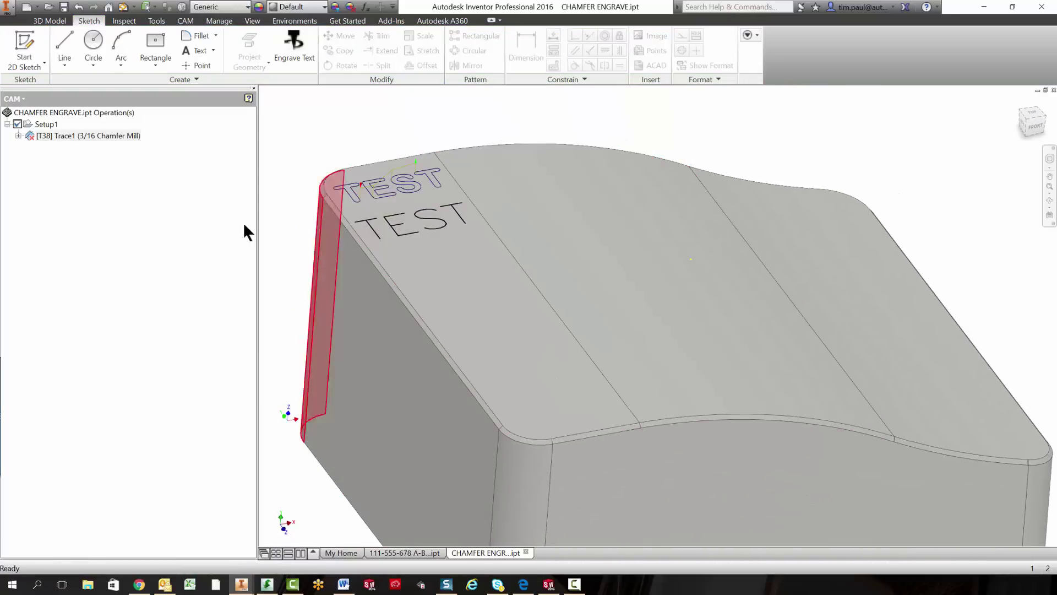
Add a new 3D Milling Projection operation using the 3/16 chamfer mill
right_click(59, 170)
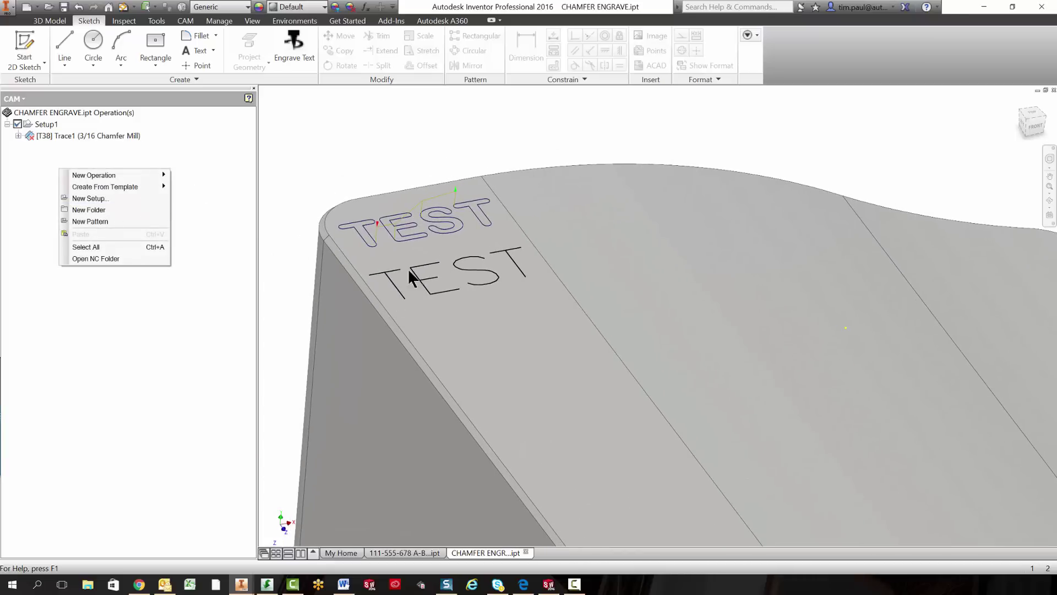
mouse_move(114, 174)
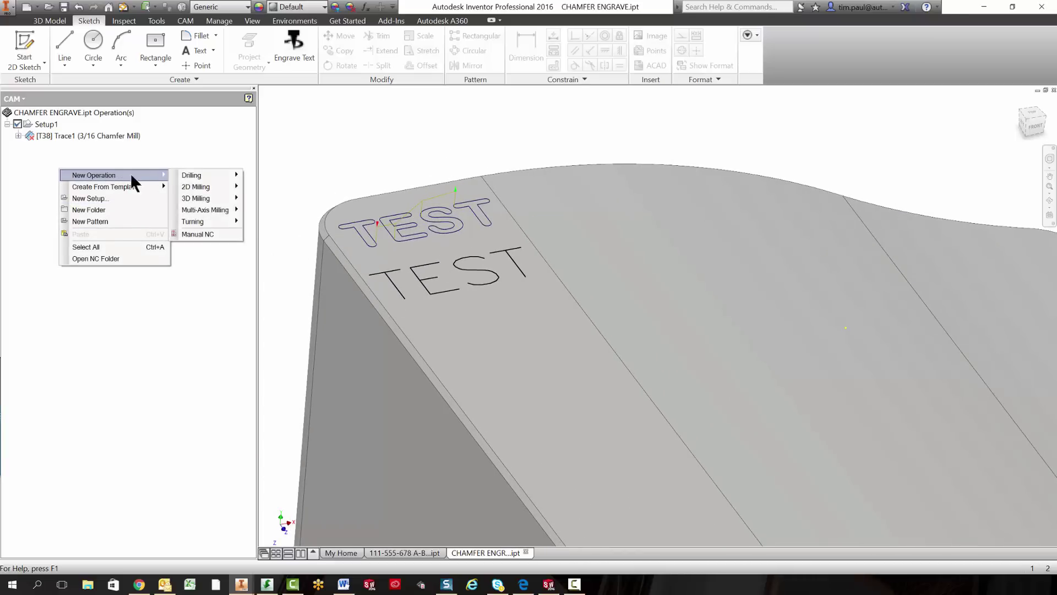
mouse_move(198, 197)
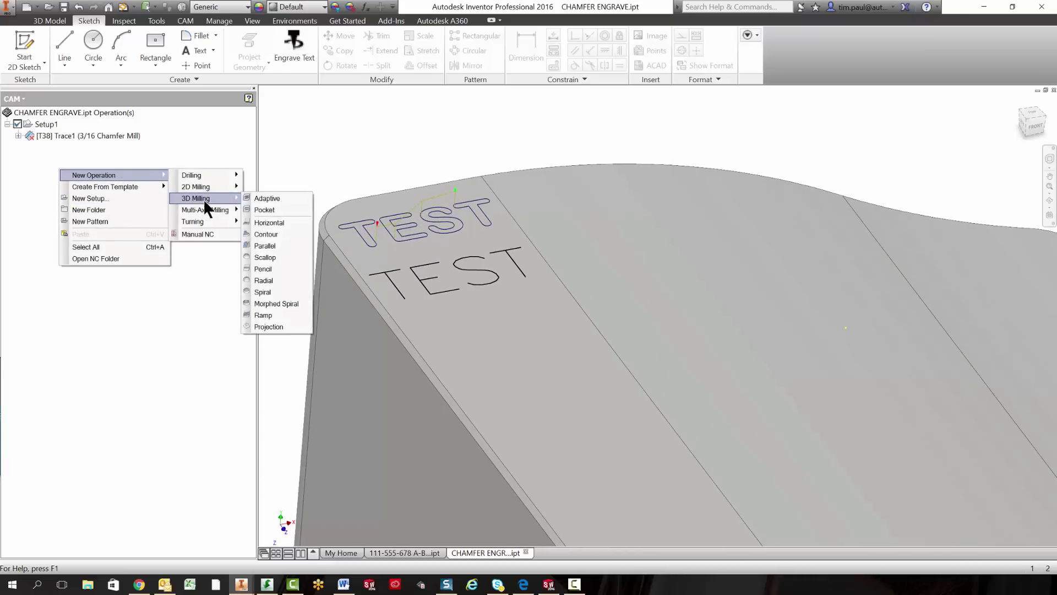
click(268, 326)
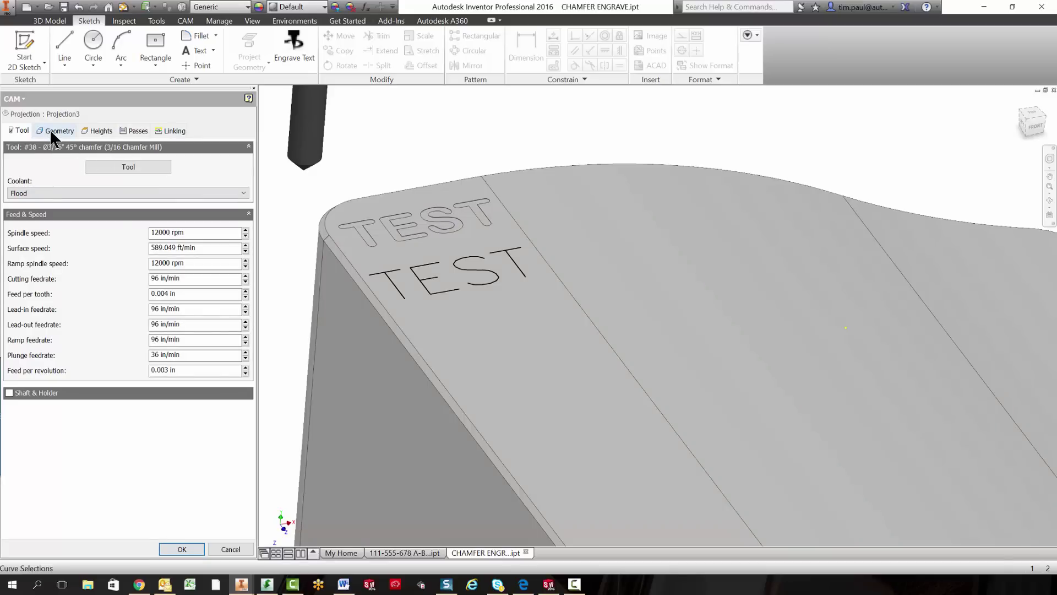
Select Sketch8, the TEST text, as the Projection's curves, then return the browser to CAM
click(50, 131)
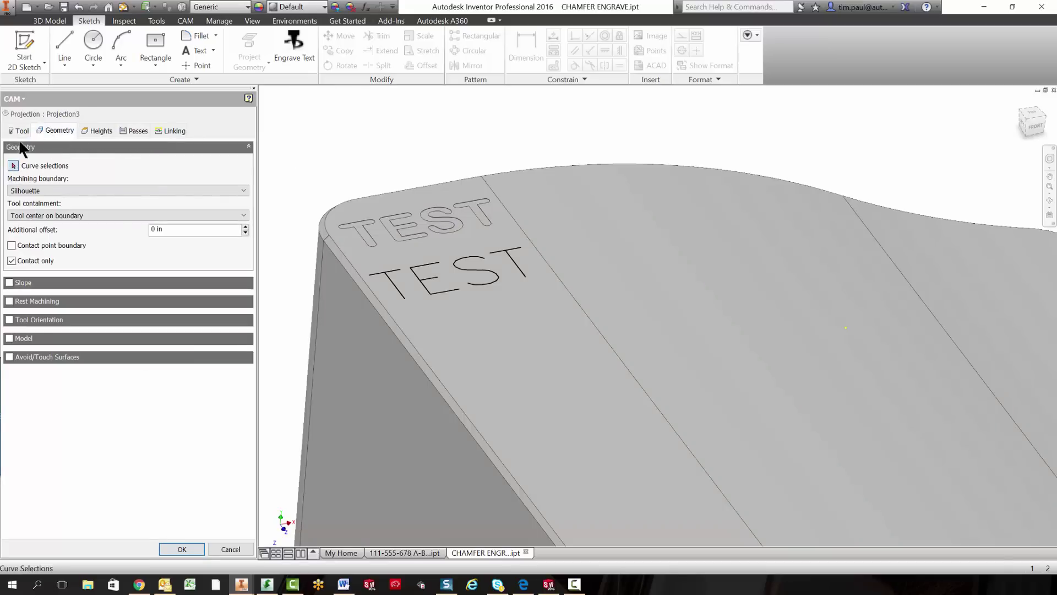
click(19, 100)
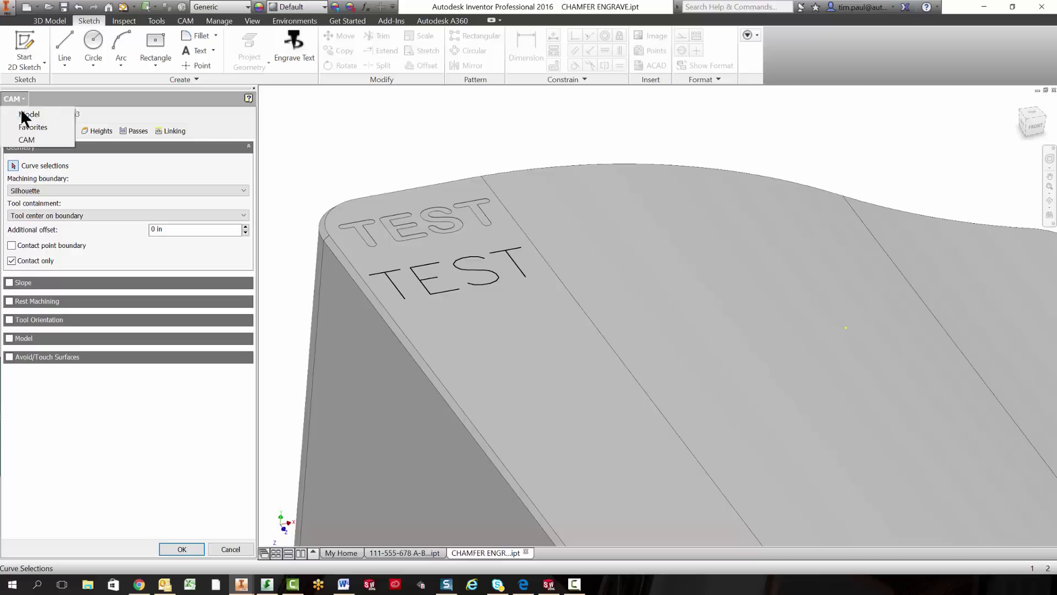
click(23, 114)
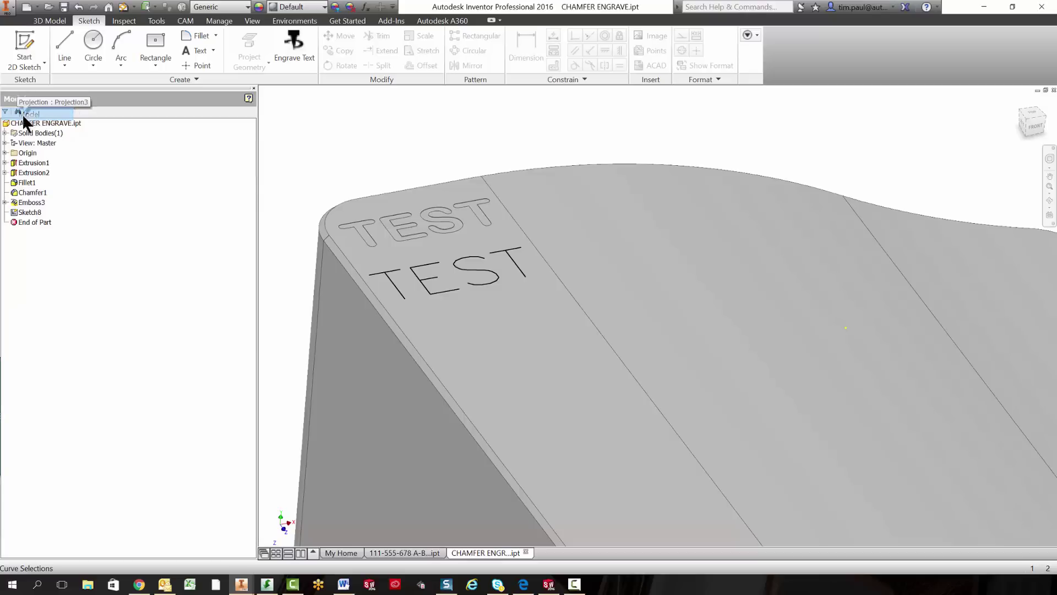
click(28, 212)
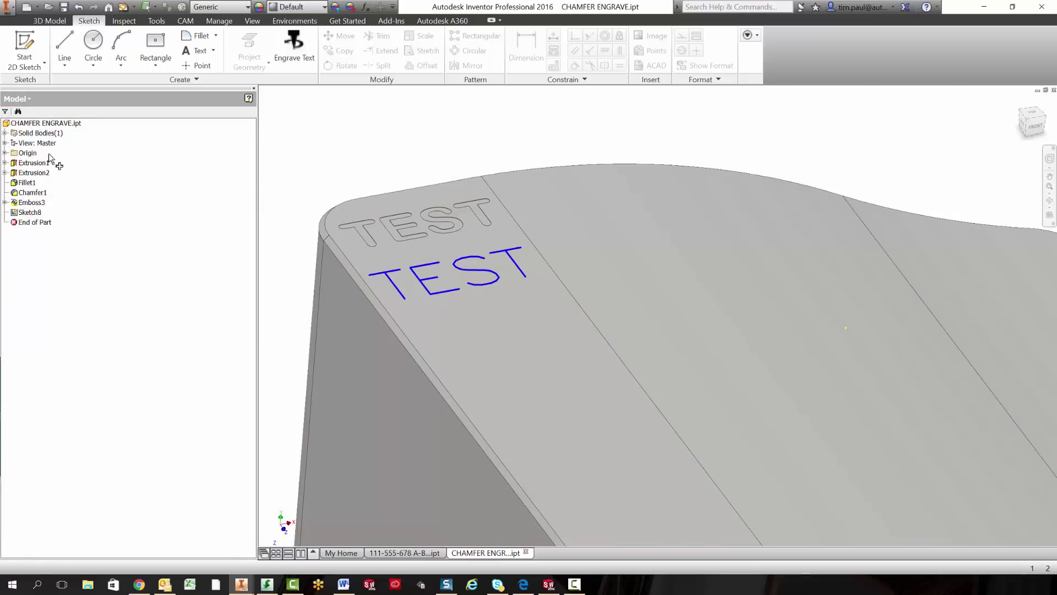
click(16, 98)
click(25, 139)
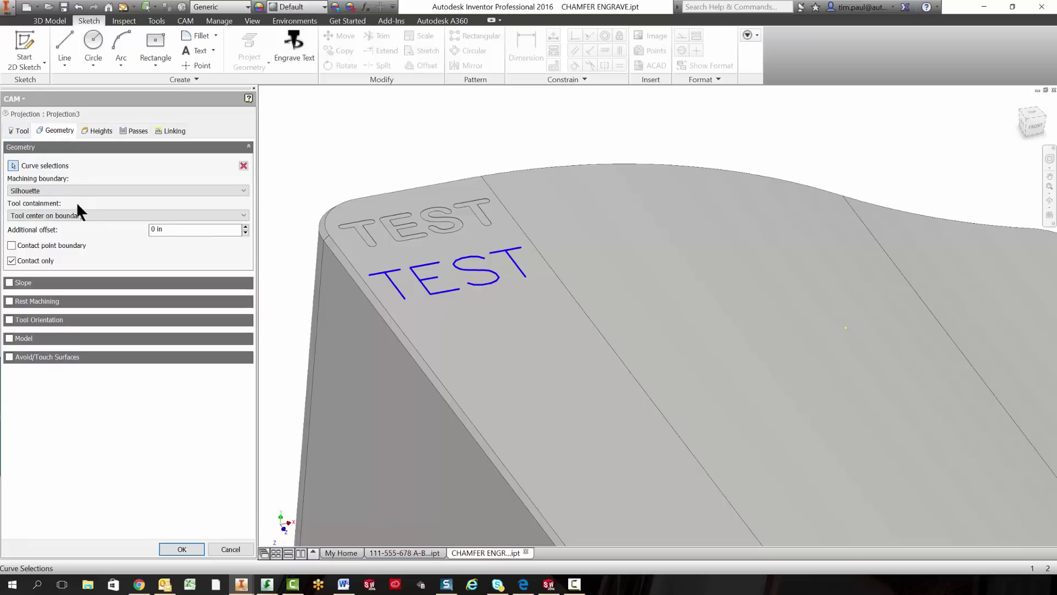
Give the Projection toolpath an axial offset of -0.002 in
click(97, 130)
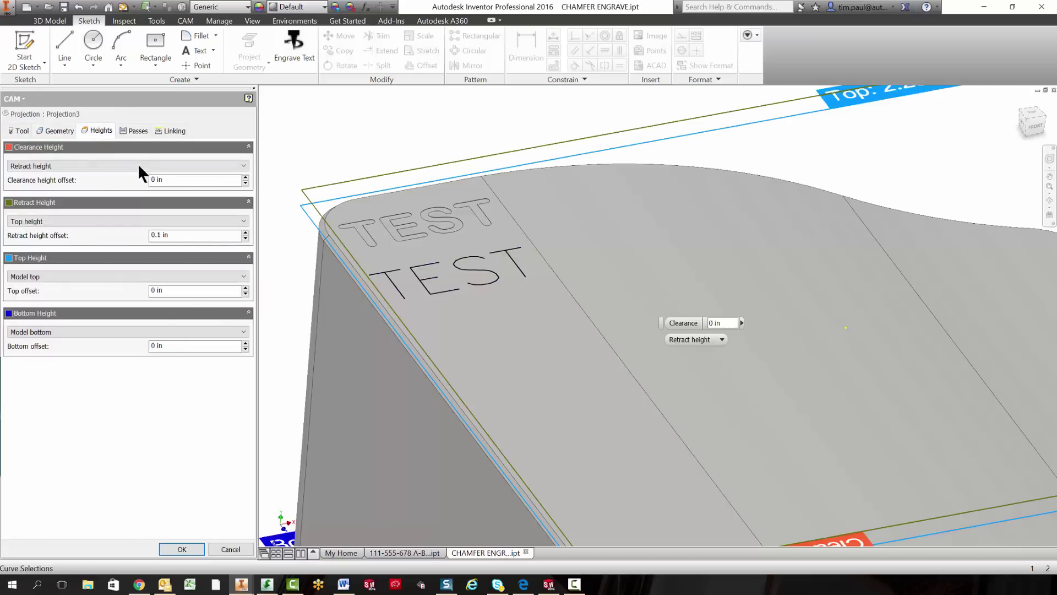
click(133, 131)
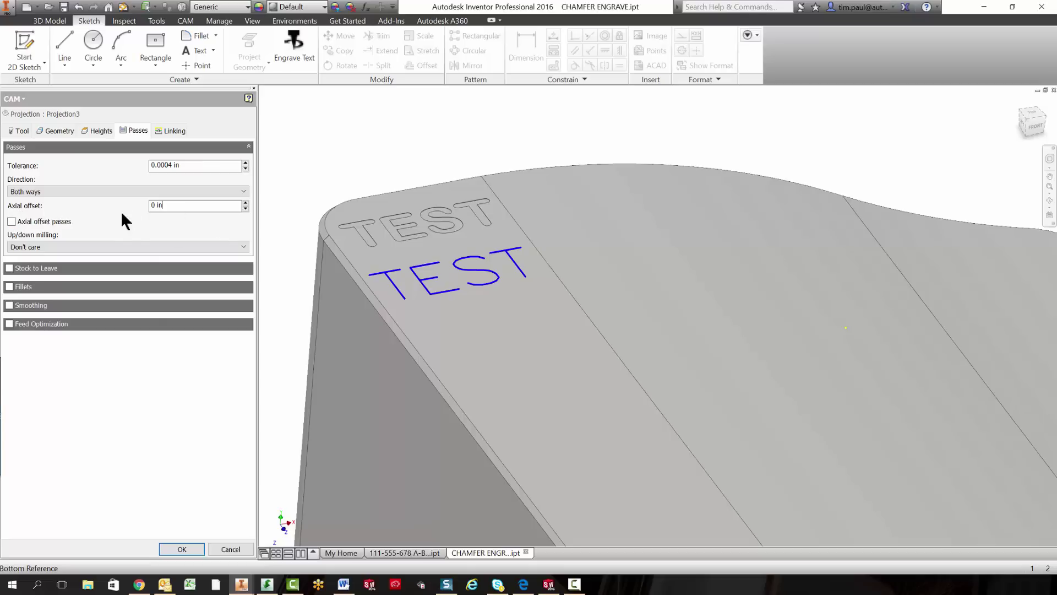
text(-.002)
Set the lead-in and lead-out radii to 0 and create Projection3
click(165, 131)
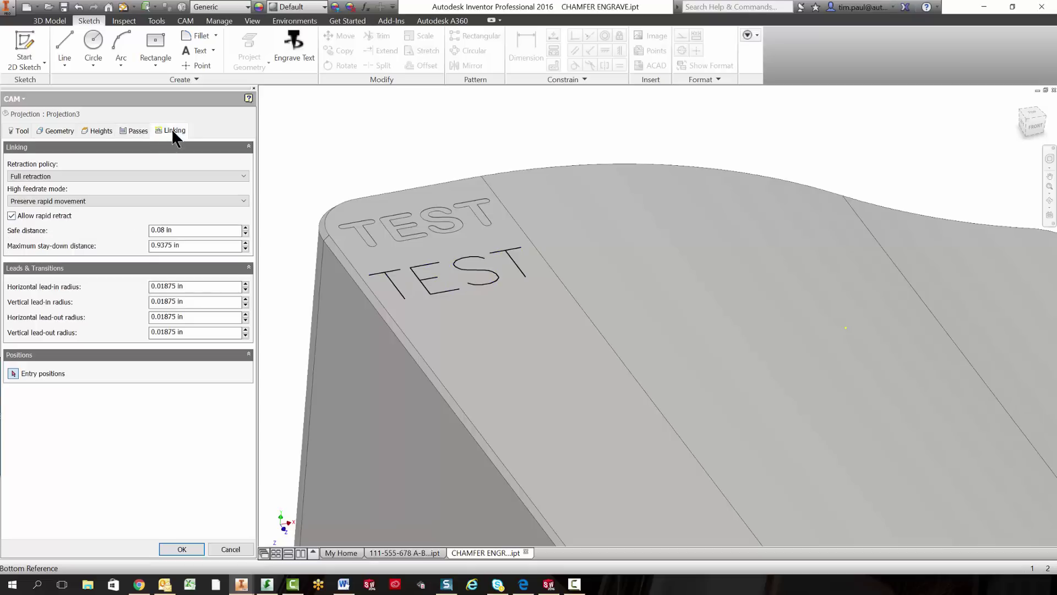
key(ctrl+a)
text(0)
key(Tab)
key(ctrl+a)
text(0)
click(184, 549)
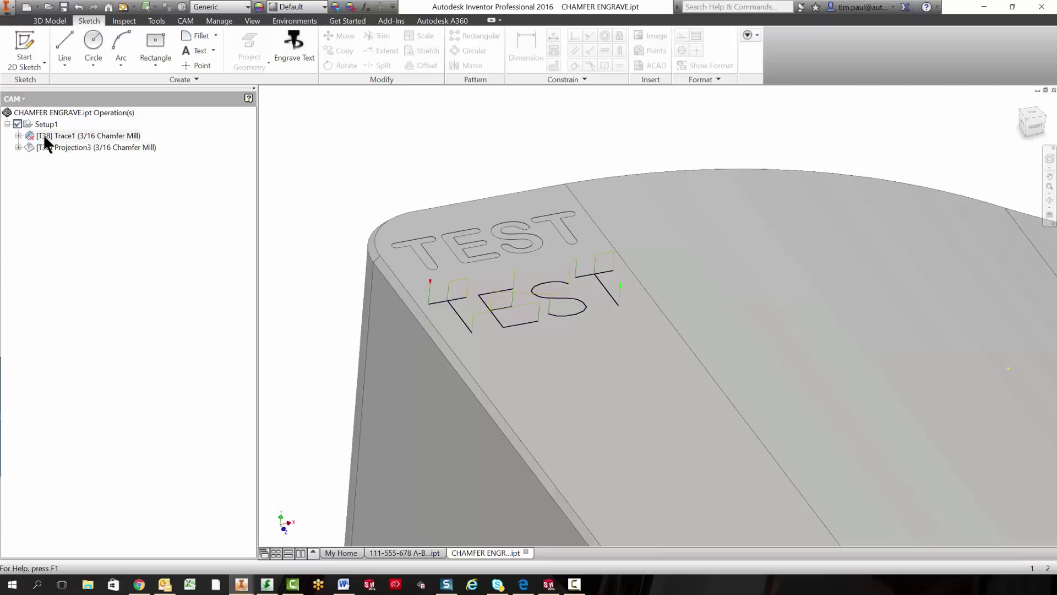
Regenerate the Trace1 toolpath and zoom in to compare it with Projection3
right_click(50, 137)
click(70, 166)
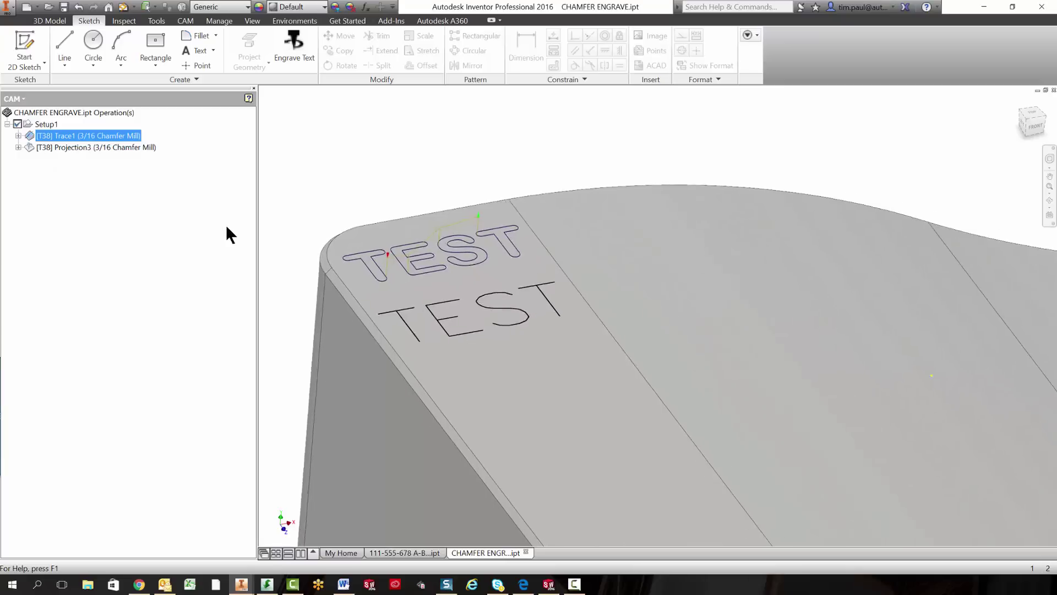
scroll(371, 299, up, 4)
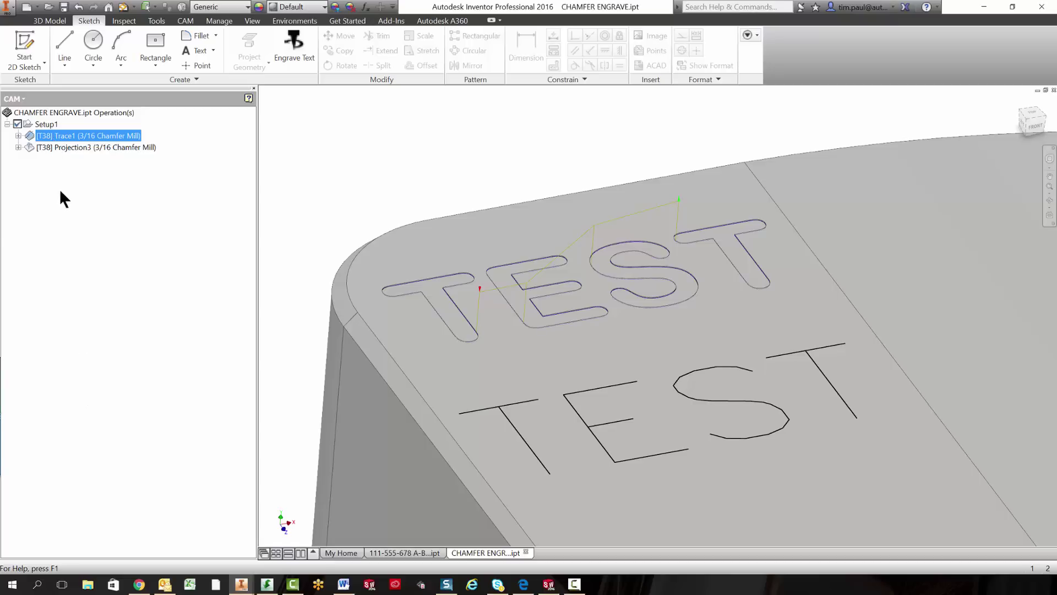
Simulate all Setup1 operations at increased playback speed, then zoom and orbit to inspect both TEST cuts
right_click(43, 123)
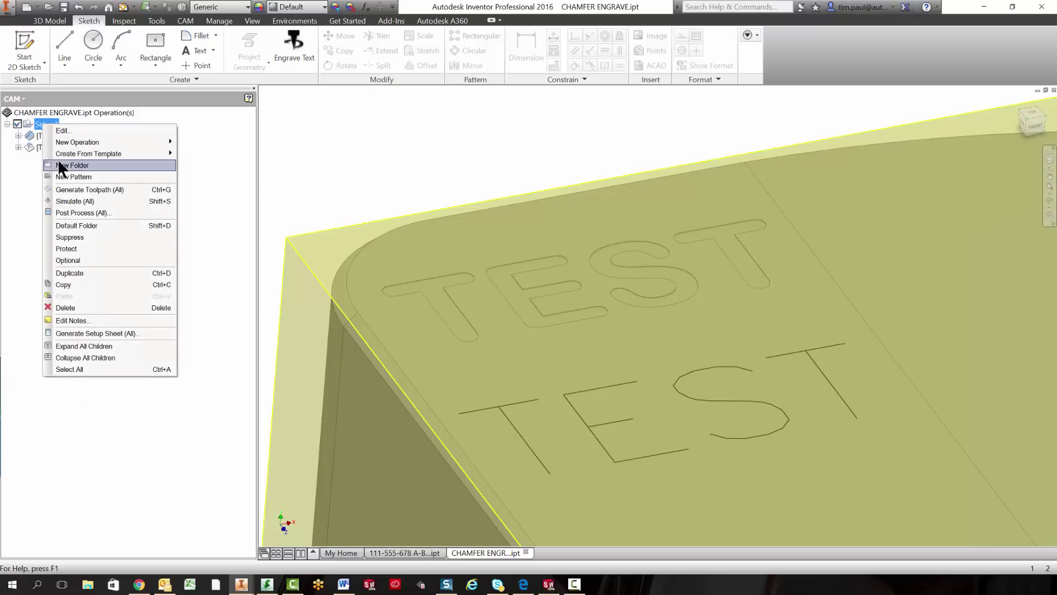
click(72, 202)
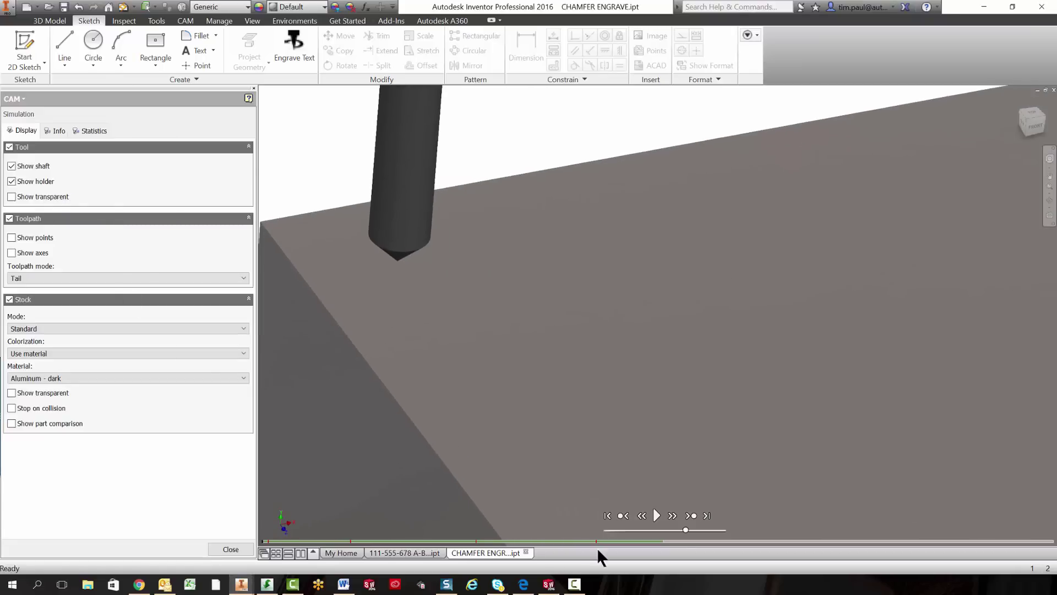
click(656, 517)
drag(686, 530, 705, 529)
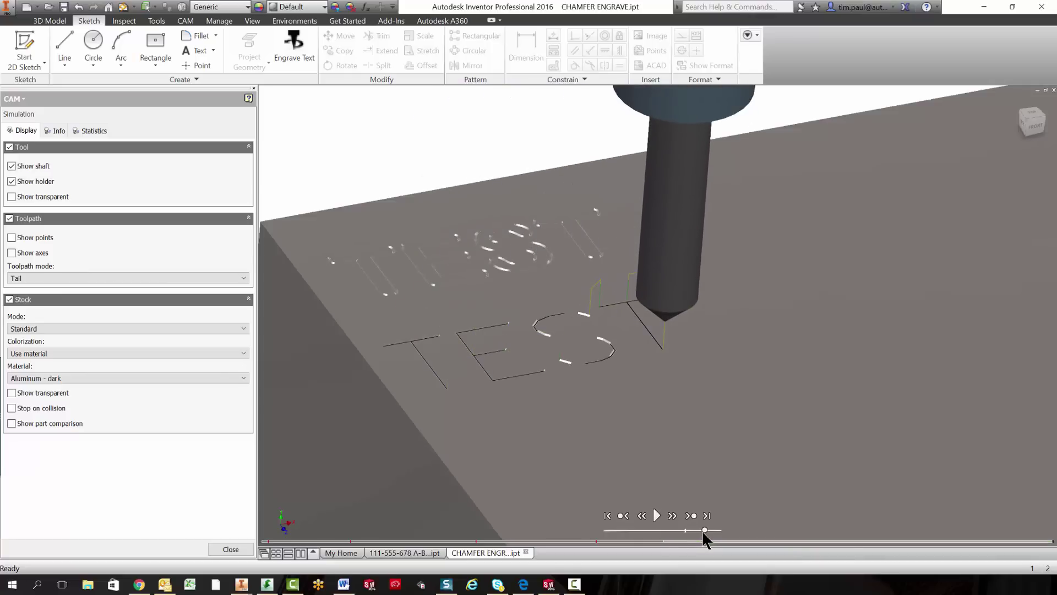
scroll(702, 531, down, 3)
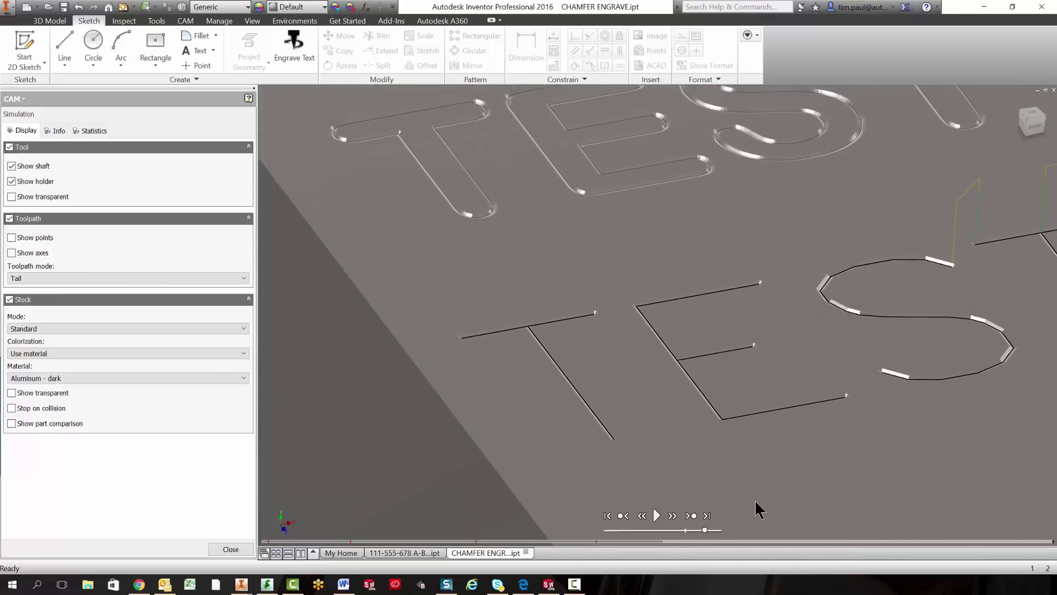
shift+middle_drag(755, 500, 589, 335)
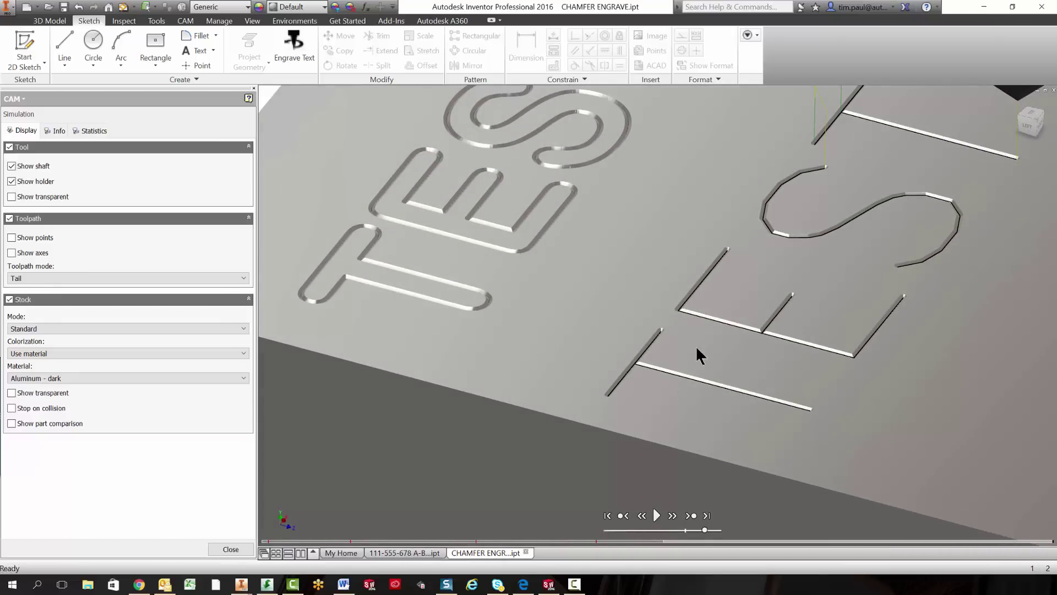
scroll(805, 236, down, 2)
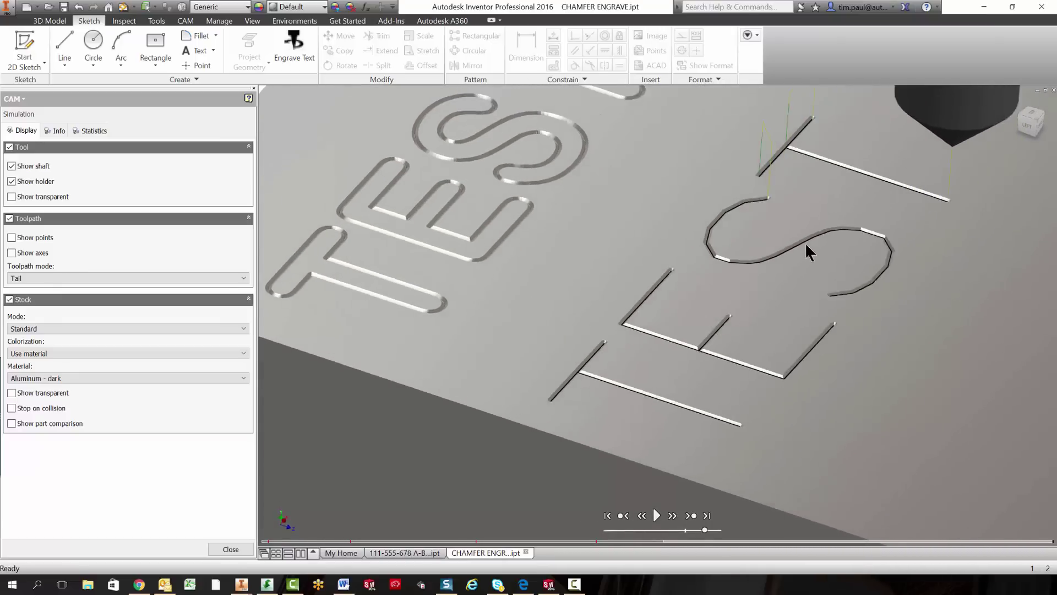